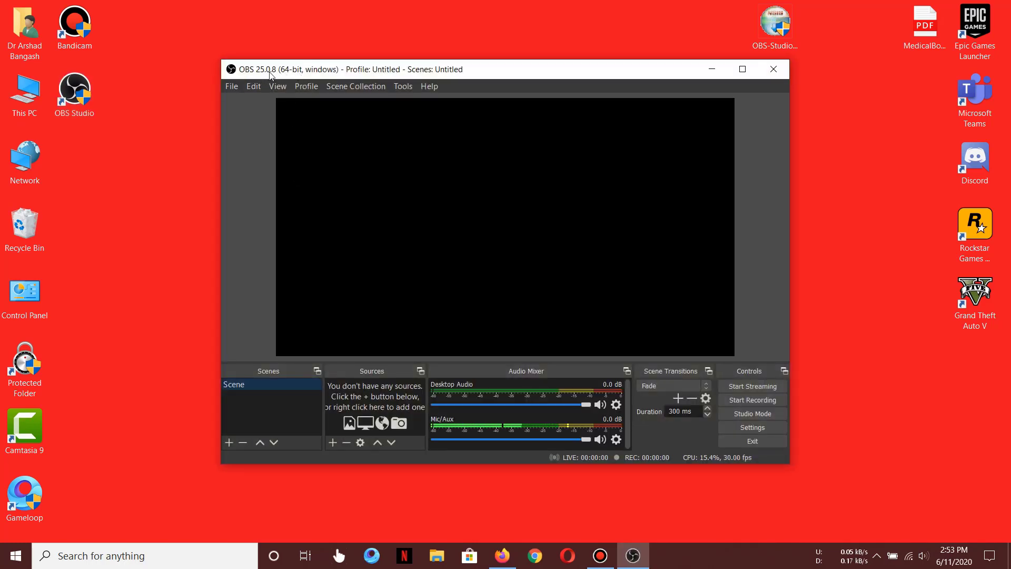
Launch Gameloop to start PUBG Mobile, then close the Gameloop Game Center window
click(30, 494)
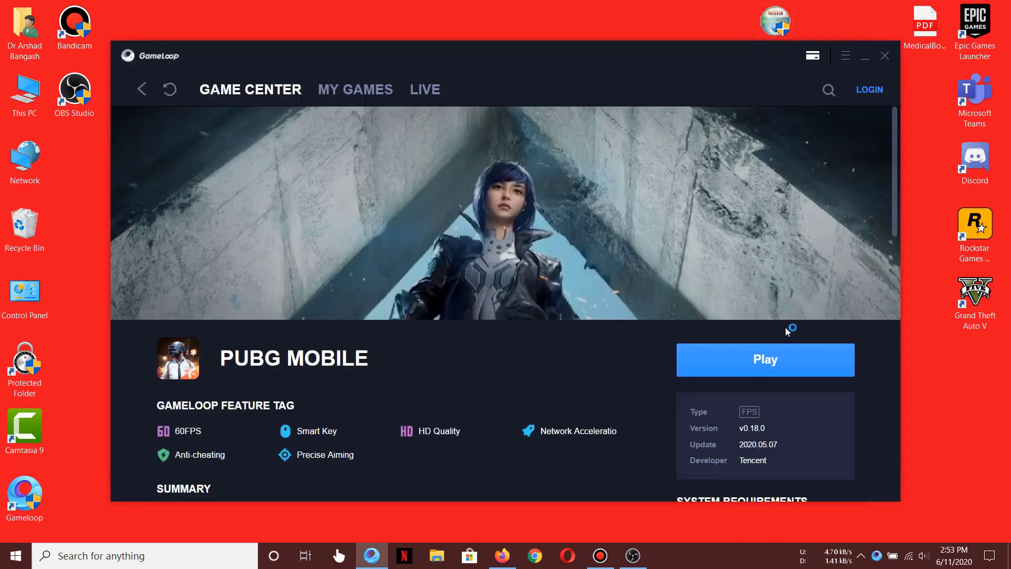
click(884, 60)
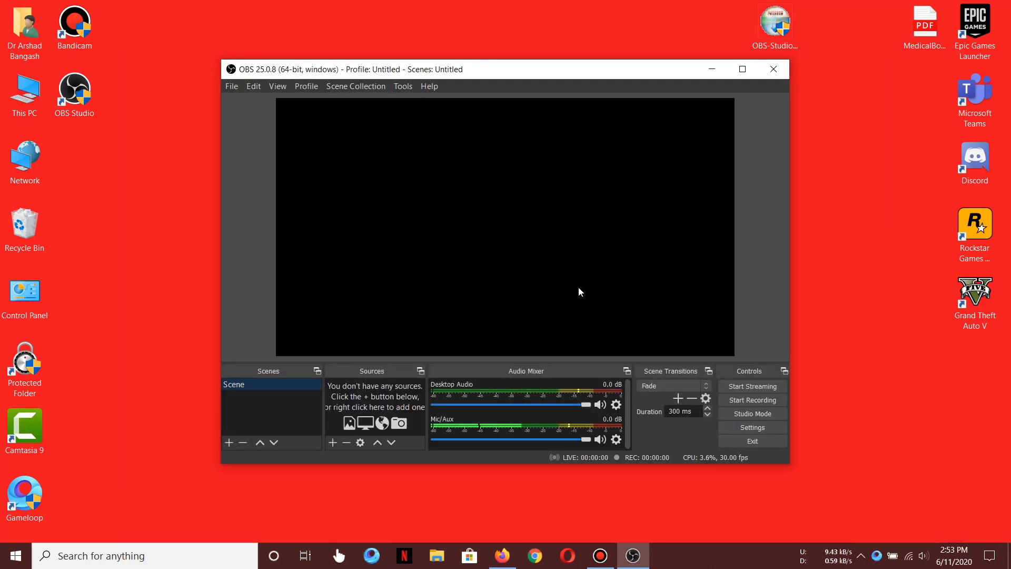
Create a new Game Capture source after checking Gameloop's loading screen
click(330, 441)
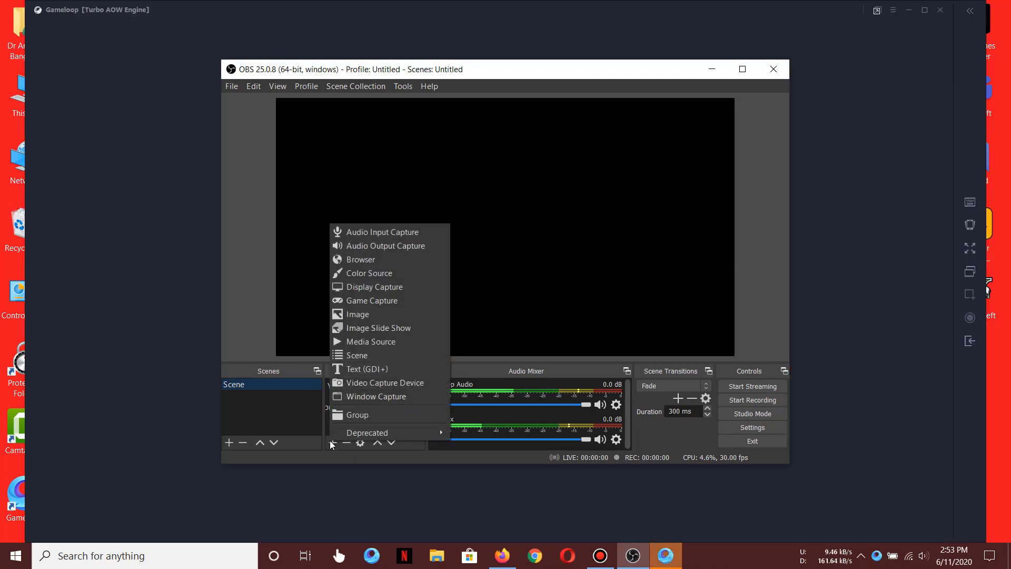
click(633, 556)
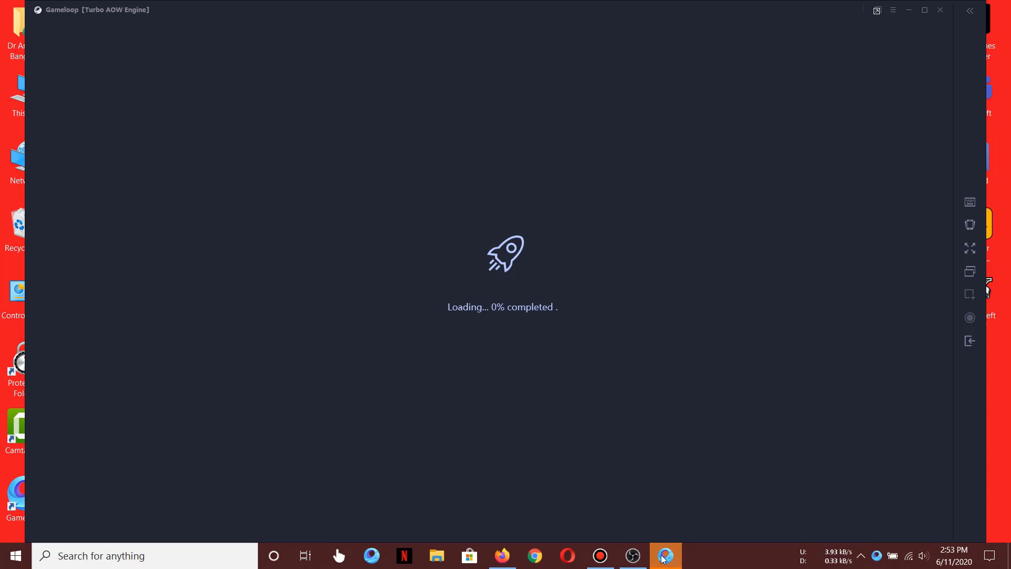
click(634, 556)
click(329, 442)
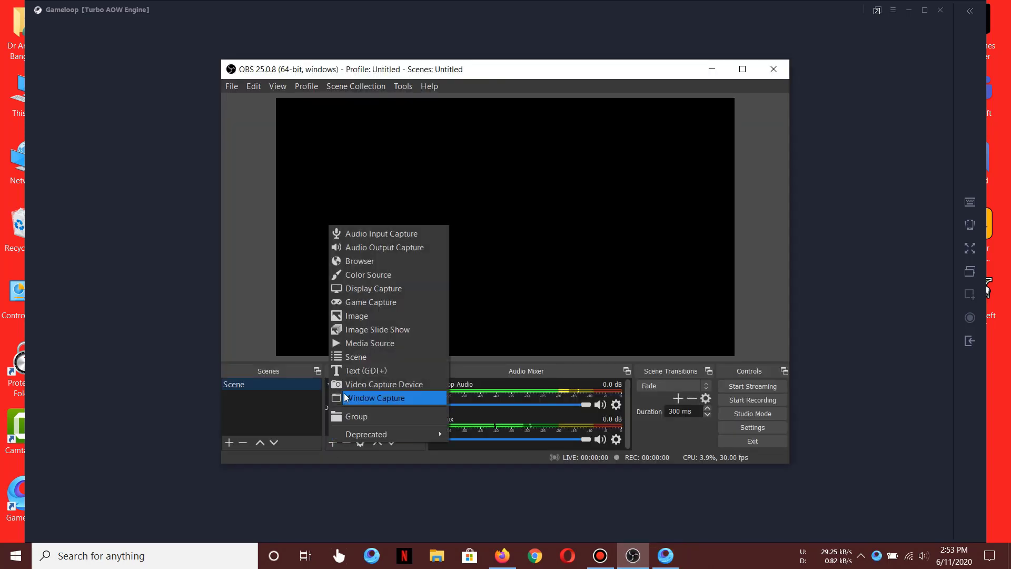
click(360, 305)
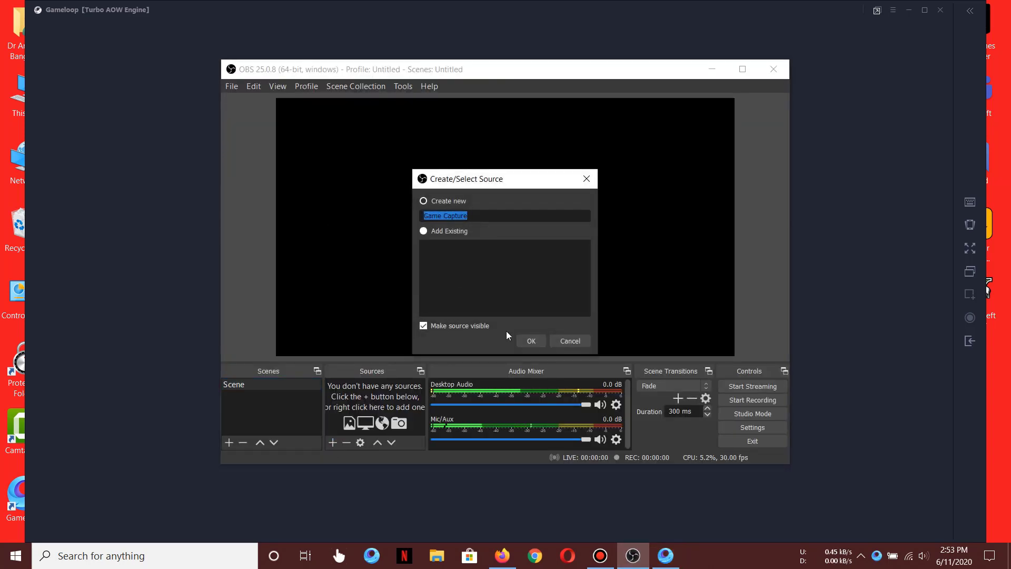
click(523, 342)
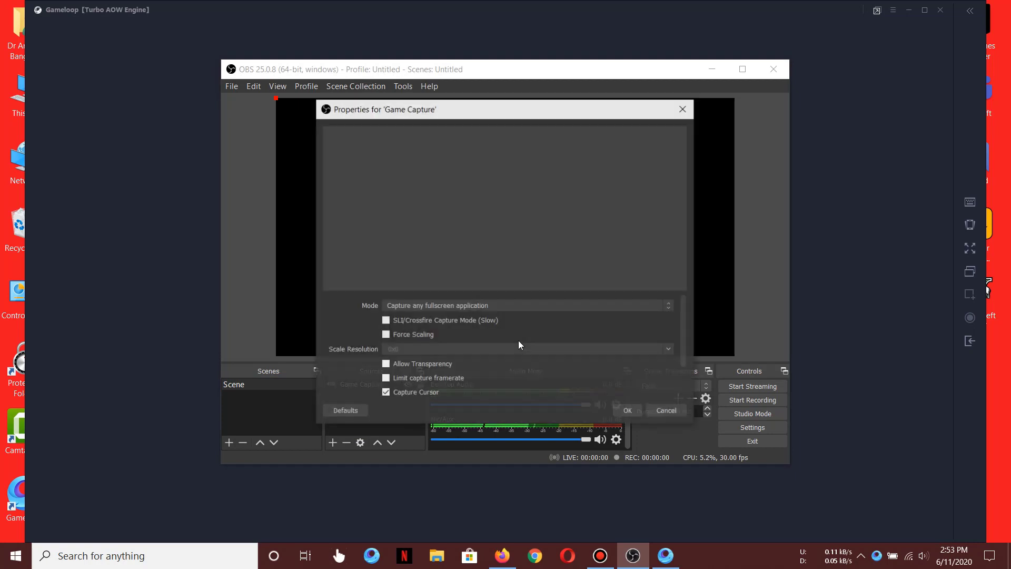
Set the Game Capture mode to 'Capture specific window' targeting the Gameloop window
click(406, 307)
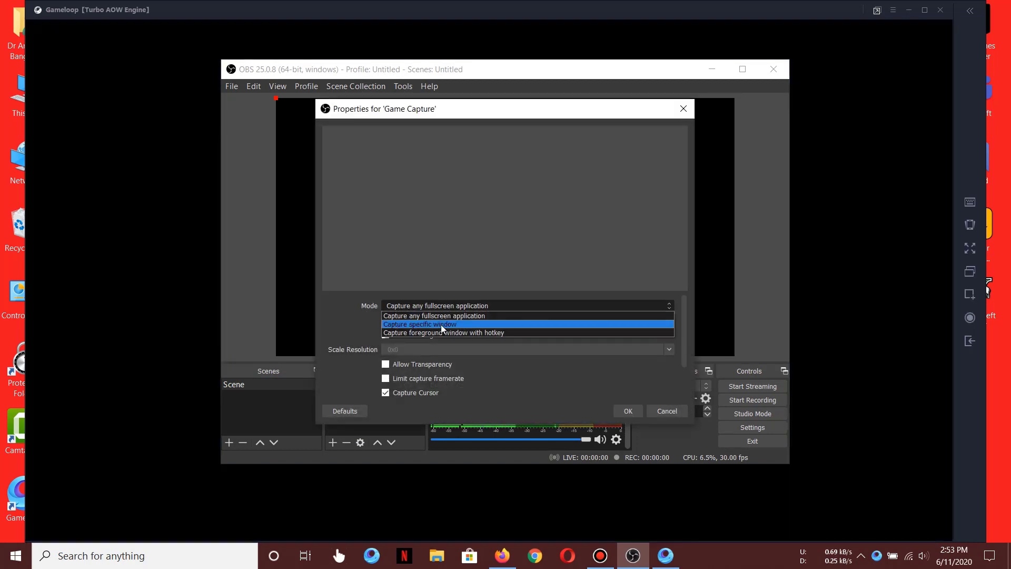
click(442, 325)
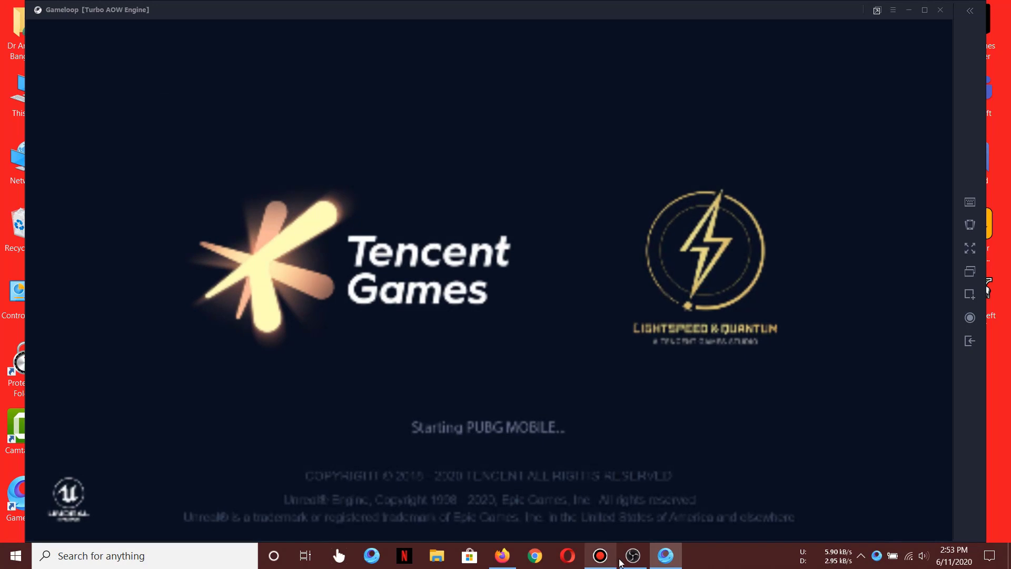
click(633, 555)
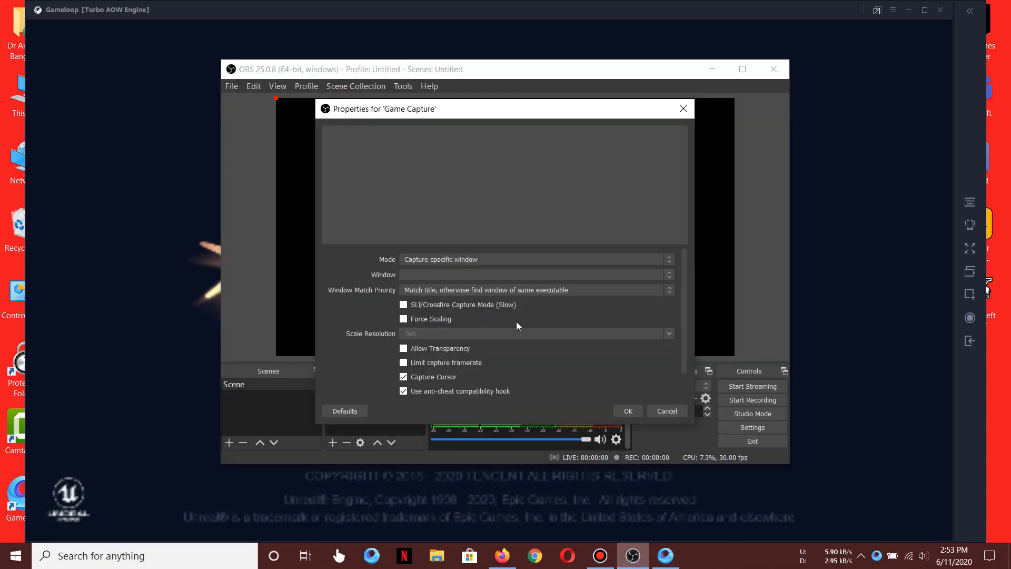
click(424, 274)
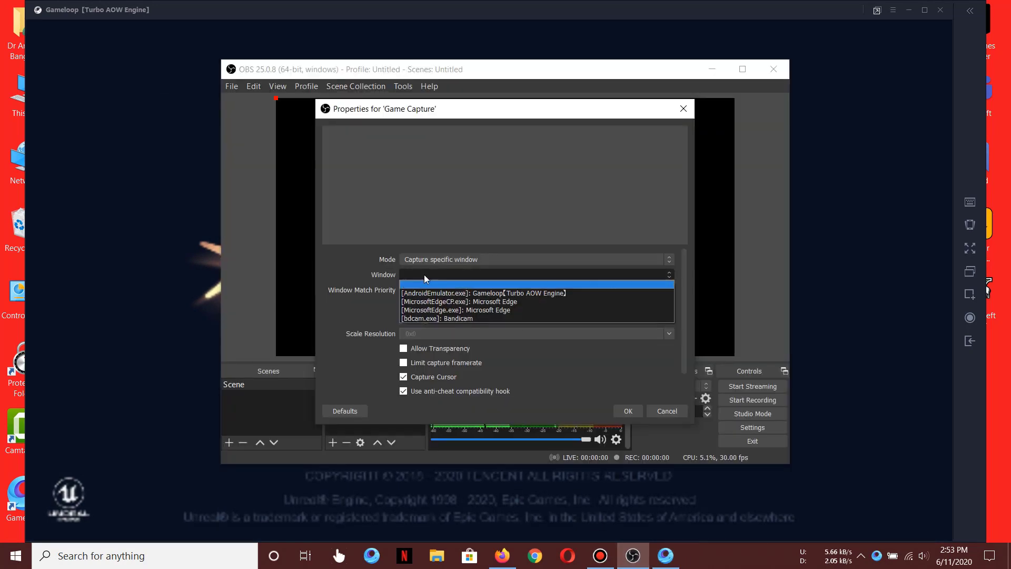
click(502, 294)
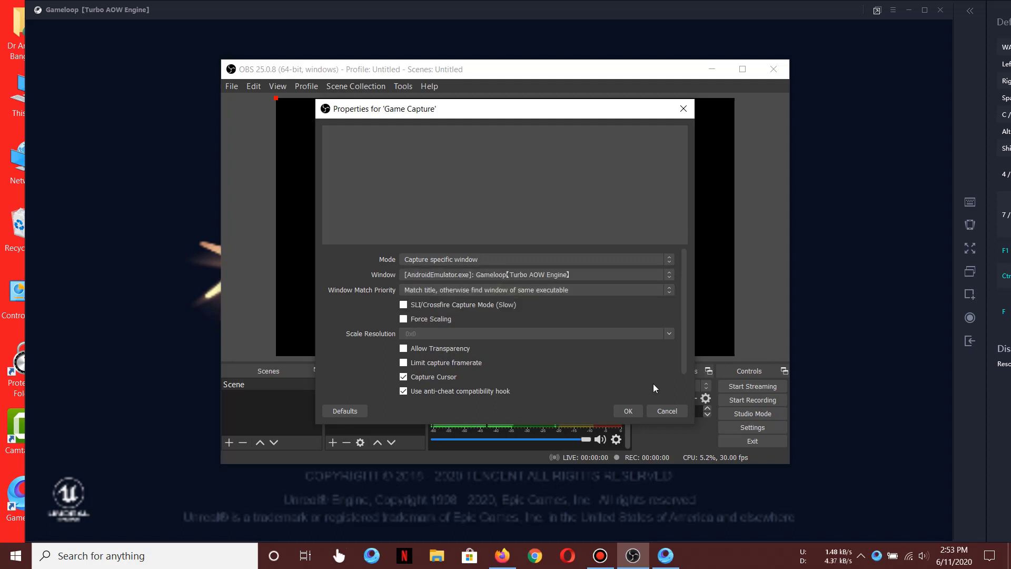
click(630, 411)
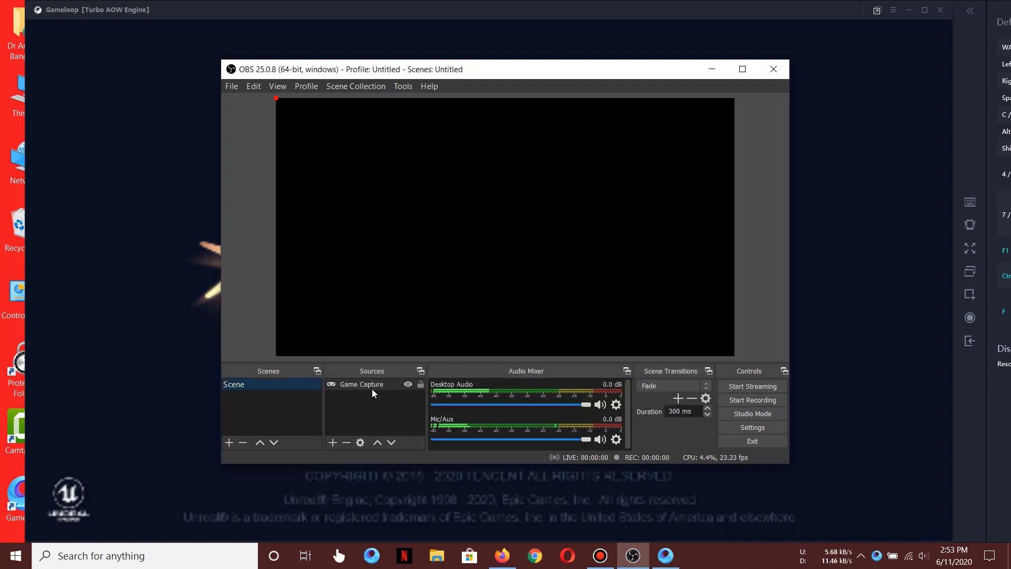
Stretch the Game Capture source to screen, then toggle between Gameloop's PUBG screen and OBS
right_click(323, 167)
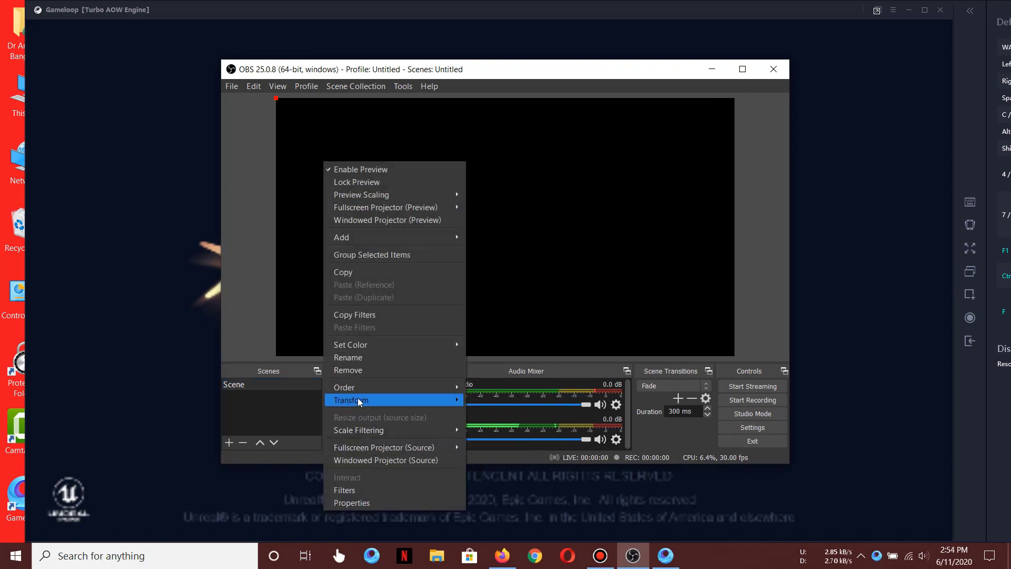
mouse_move(351, 400)
click(510, 521)
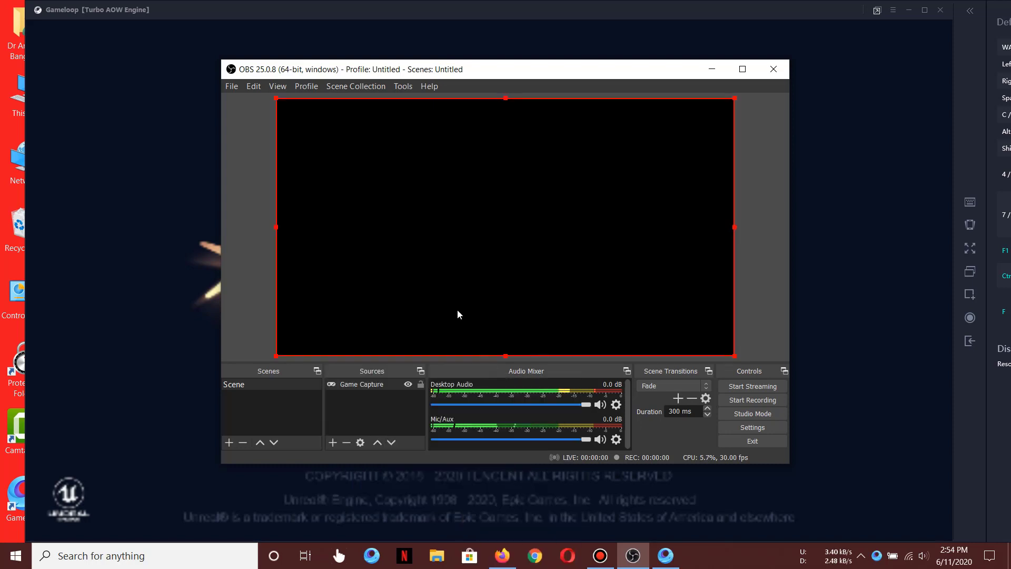
click(665, 557)
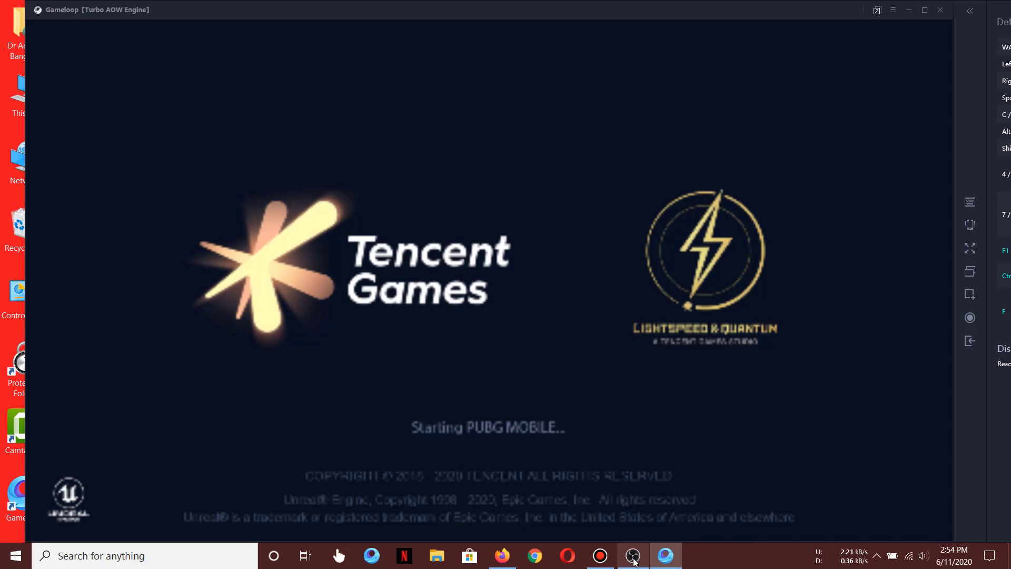
click(633, 559)
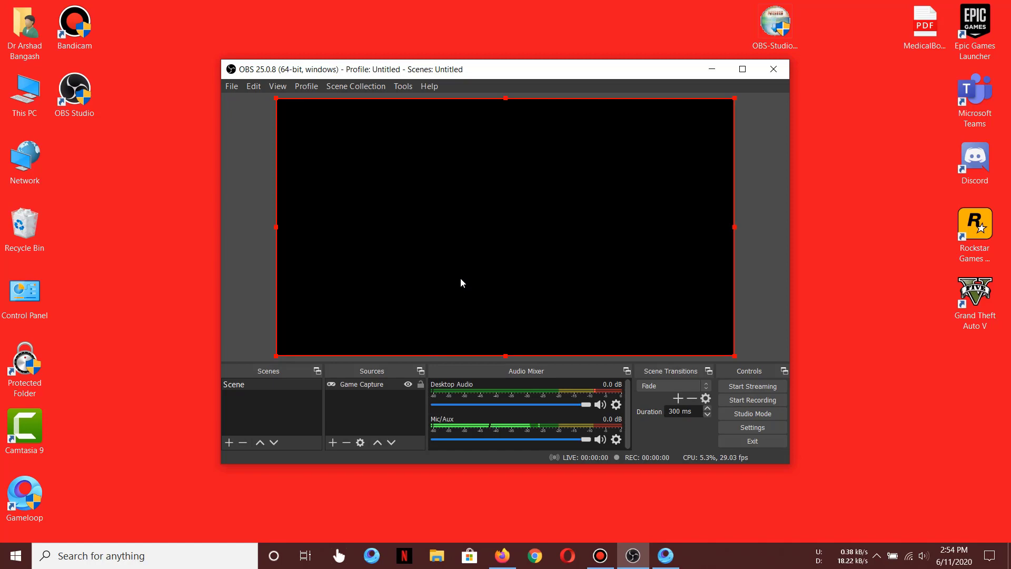
click(666, 557)
click(665, 556)
click(632, 555)
Close OBS Studio and exit Gameloop
click(777, 73)
click(633, 556)
click(941, 13)
click(522, 290)
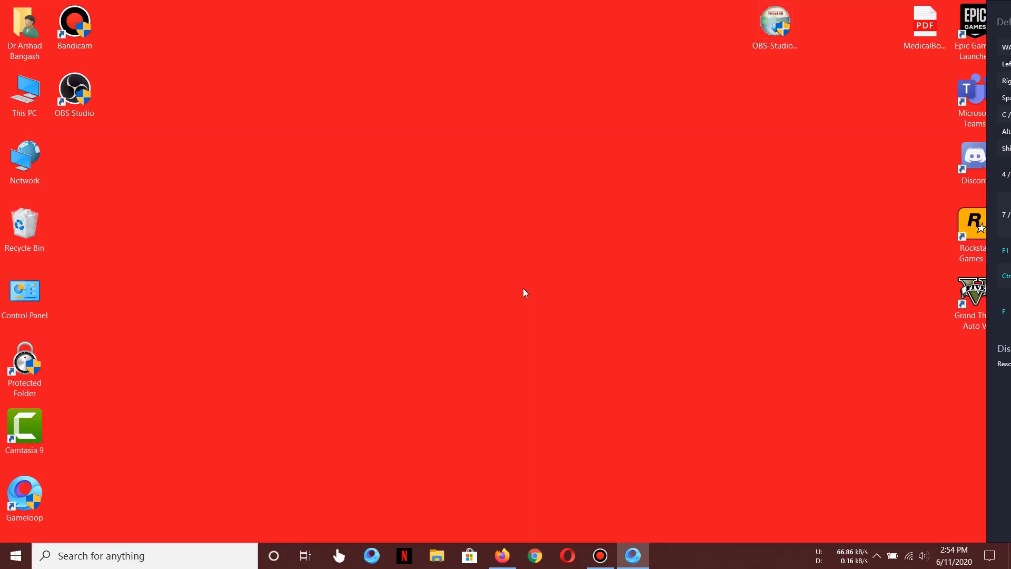
Refresh the desktop twice
right_click(499, 197)
click(521, 238)
right_click(443, 188)
click(466, 227)
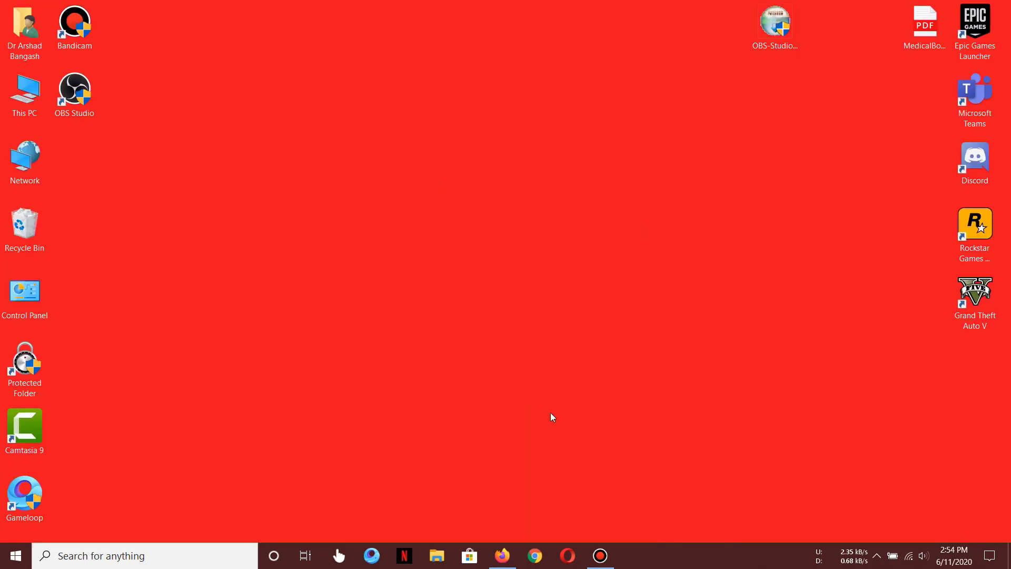
Permanently empty the Recycle Bin
right_click(20, 232)
click(63, 254)
click(531, 329)
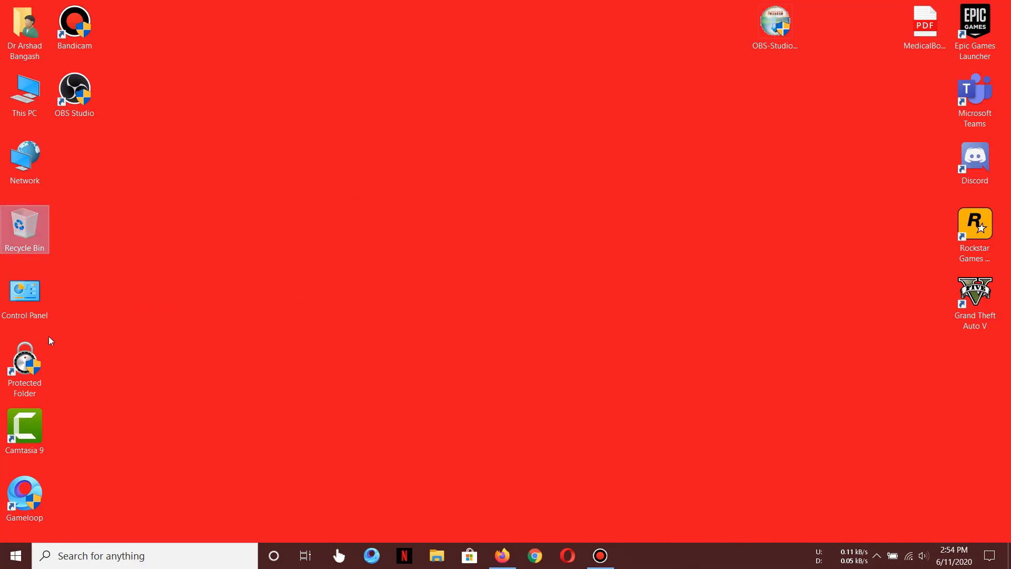
Open Control Panel's Programs and Features and select OBS Studio
double_click(27, 297)
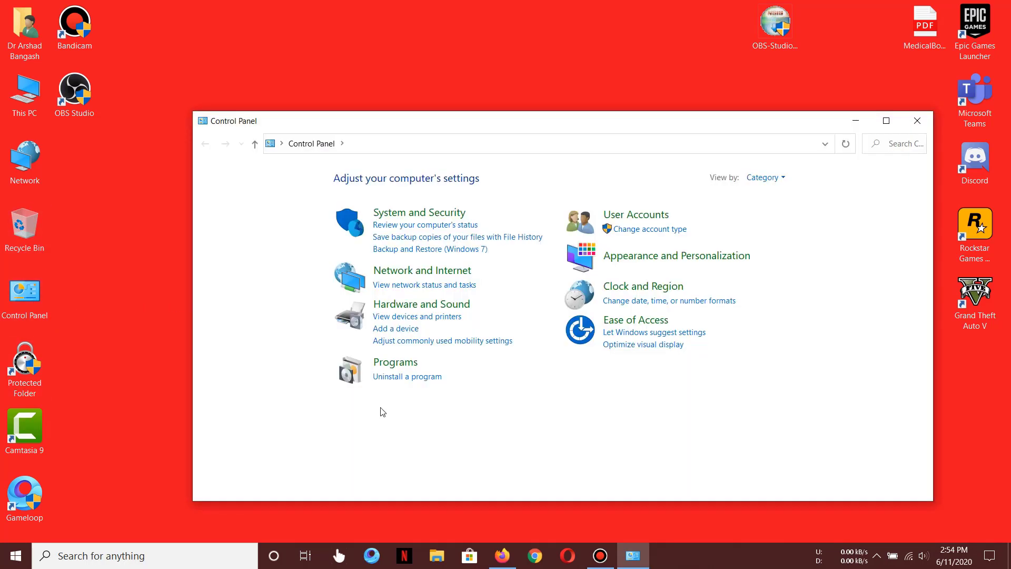
click(384, 377)
scroll(404, 378, down, 6)
scroll(391, 360, up, 5)
scroll(376, 340, down, 1)
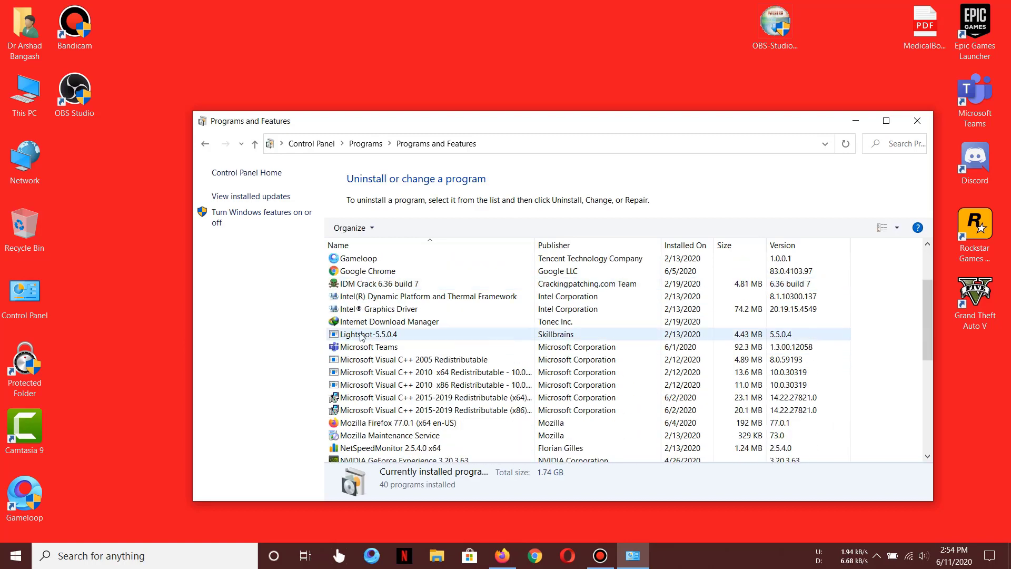
scroll(377, 344, down, 4)
click(363, 347)
Uninstall OBS Studio 25.0.8 and close the programs list
right_click(350, 347)
click(385, 361)
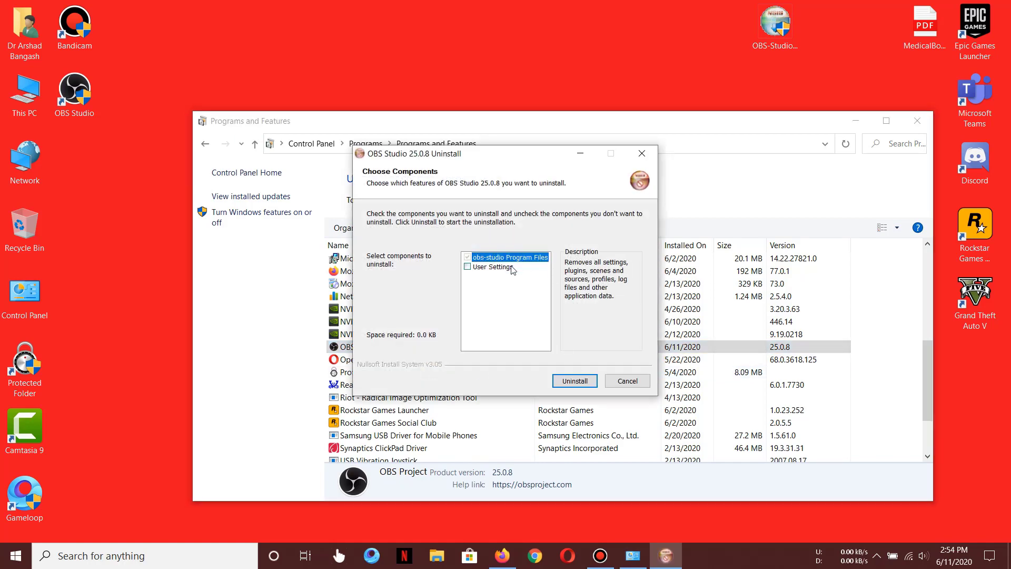
click(569, 383)
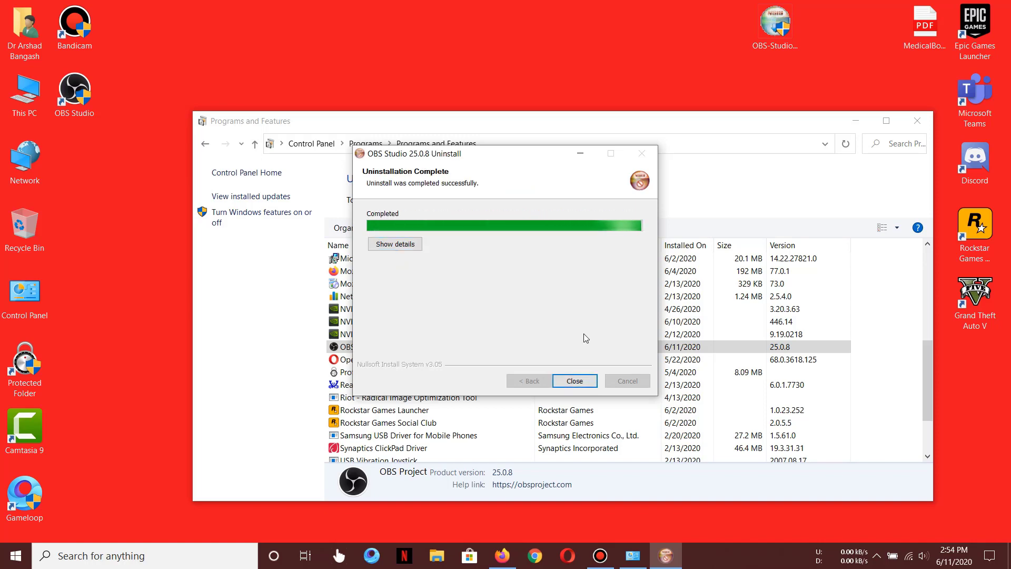
click(573, 383)
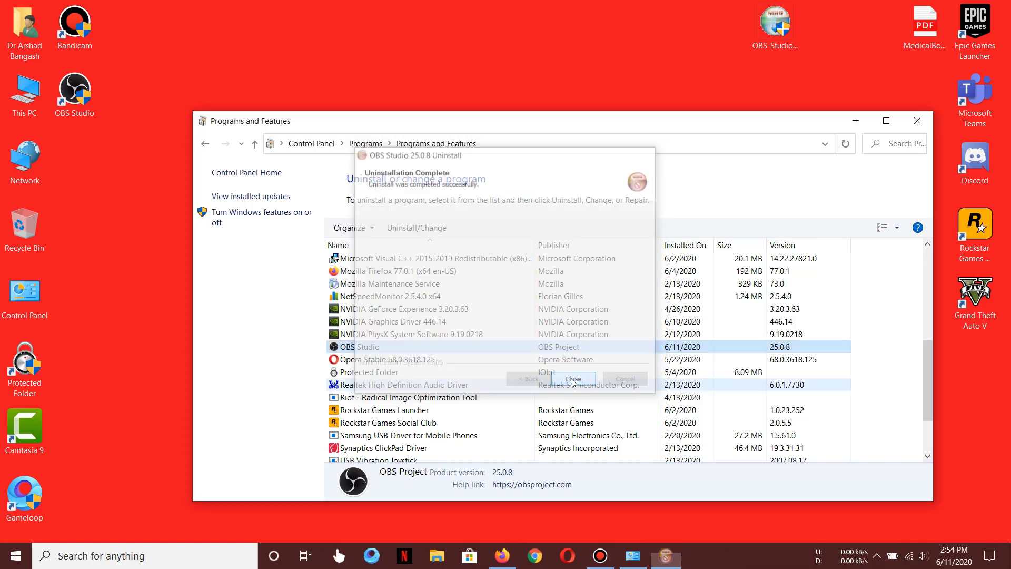
click(916, 121)
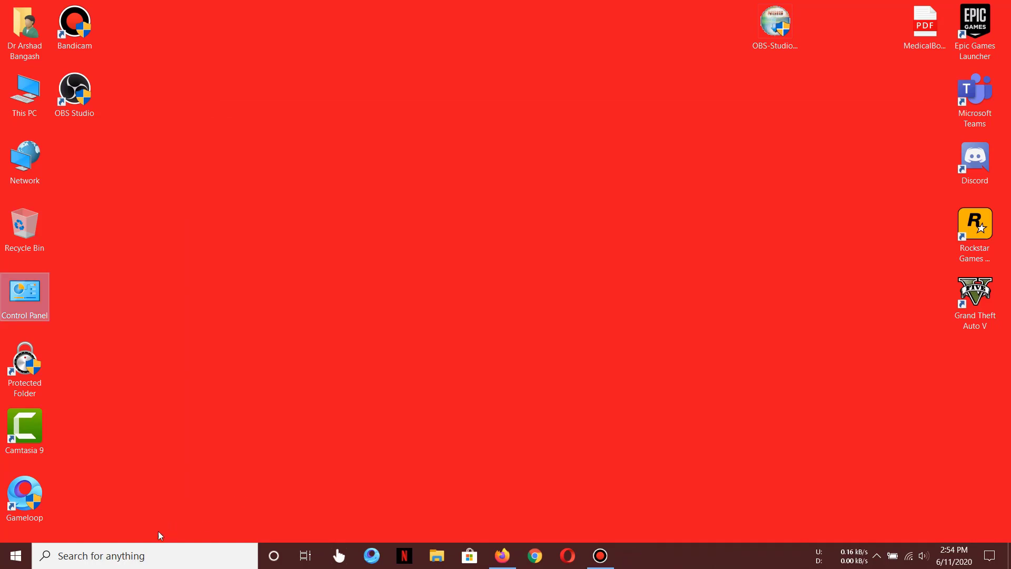
double_click(28, 103)
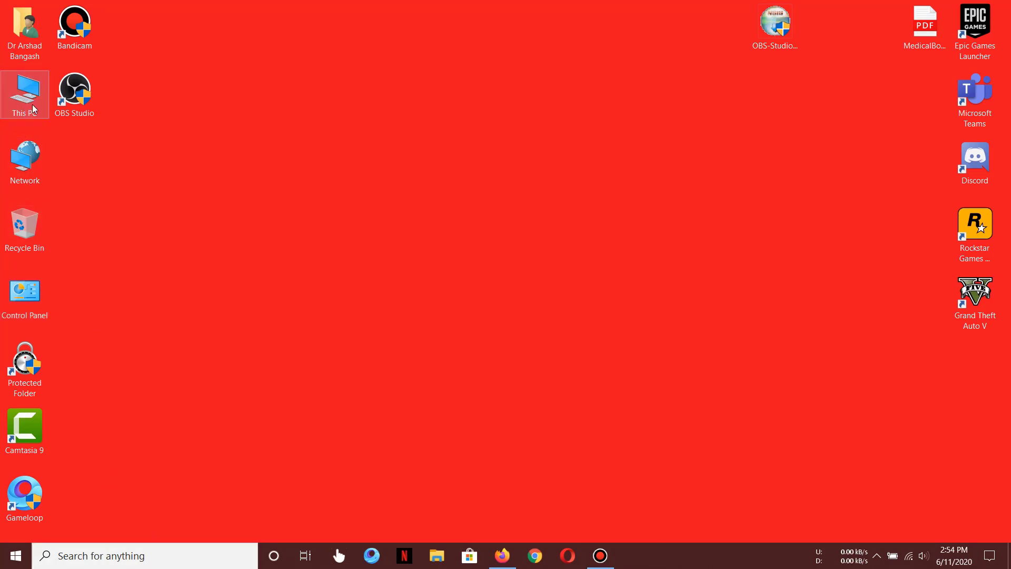
click(419, 174)
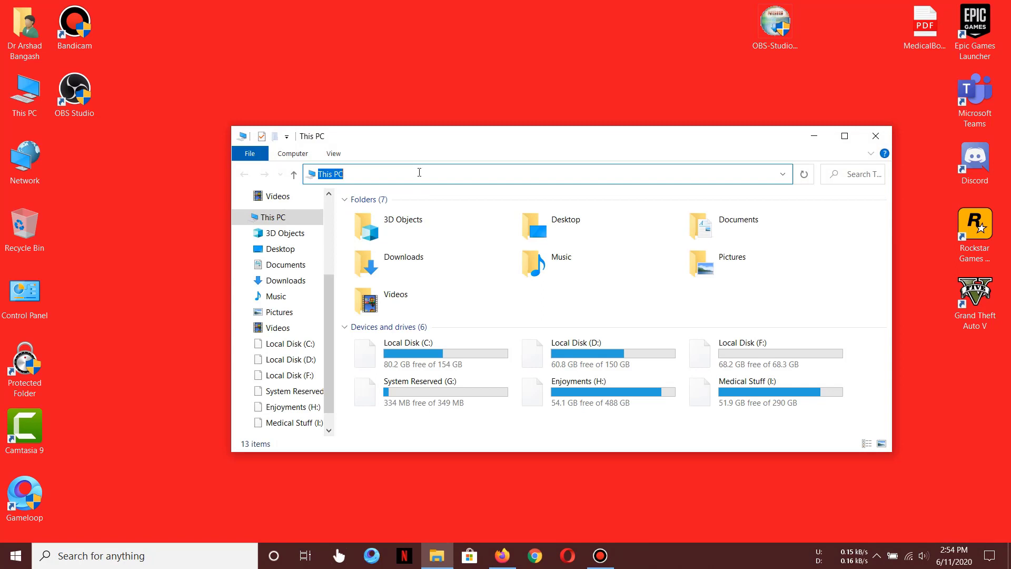
text(%appdata%)
key(Return)
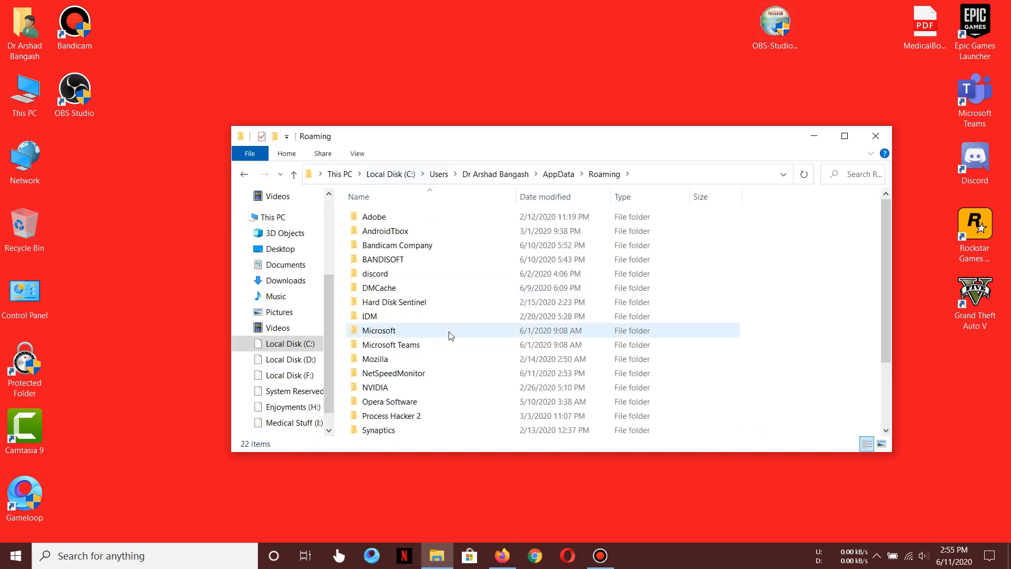
scroll(452, 340, down, 2)
scroll(418, 330, up, 2)
scroll(422, 332, down, 2)
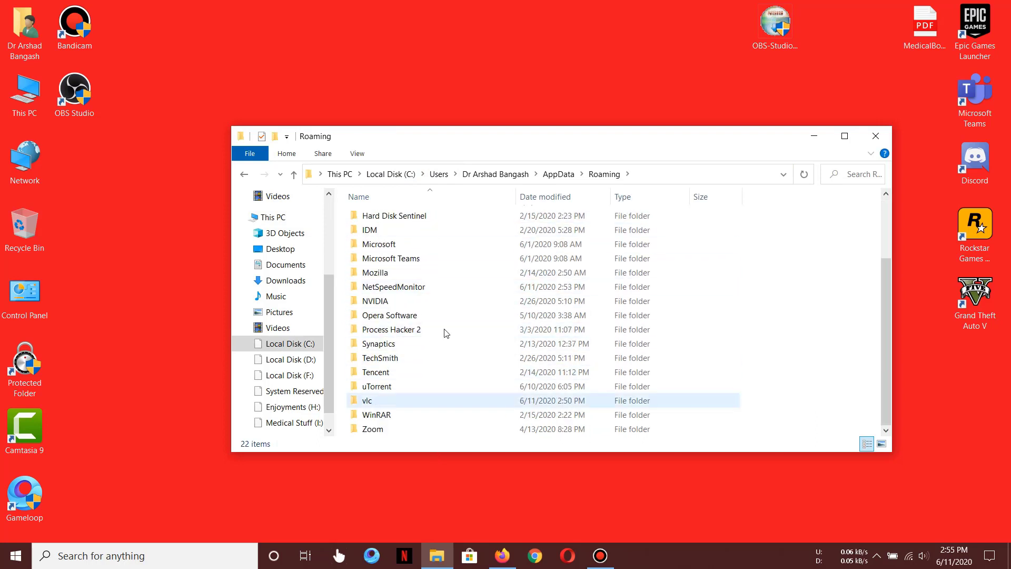
scroll(403, 320, up, 2)
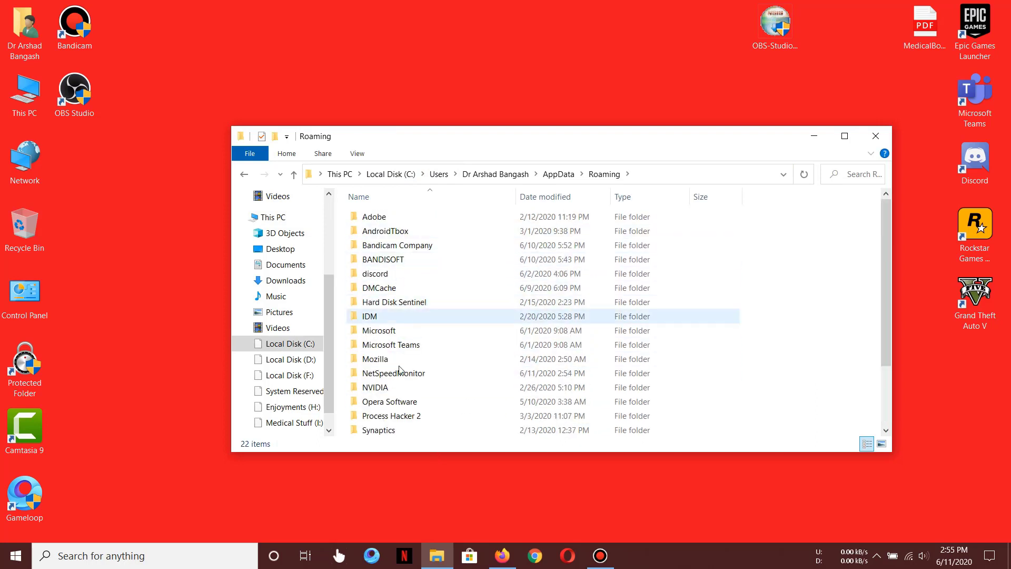
scroll(413, 357, down, 2)
scroll(418, 356, up, 2)
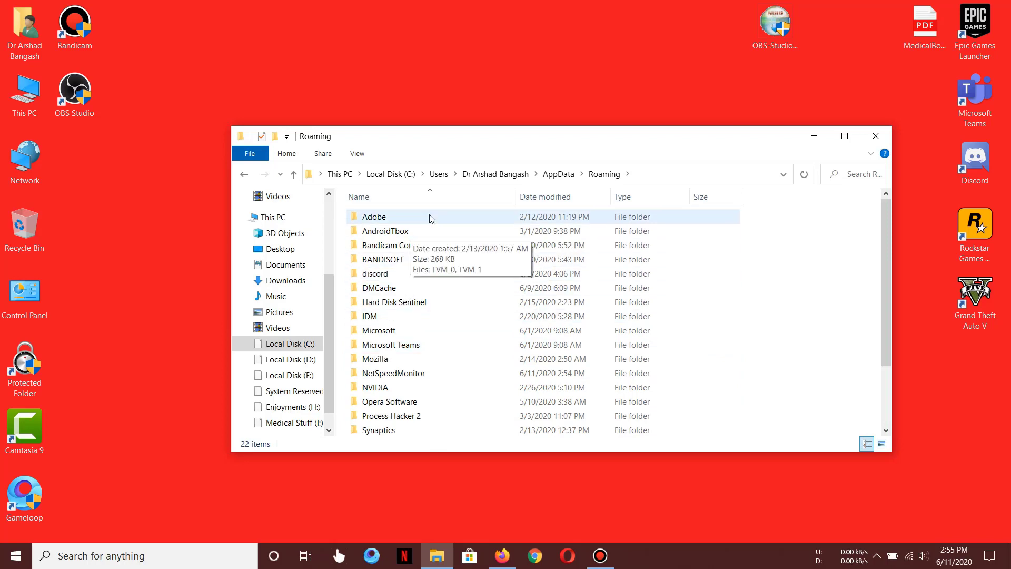
click(556, 175)
click(381, 218)
double_click(381, 218)
scroll(388, 277, down, 1)
scroll(400, 332, down, 6)
scroll(398, 413, down, 1)
scroll(398, 412, up, 3)
scroll(411, 324, up, 4)
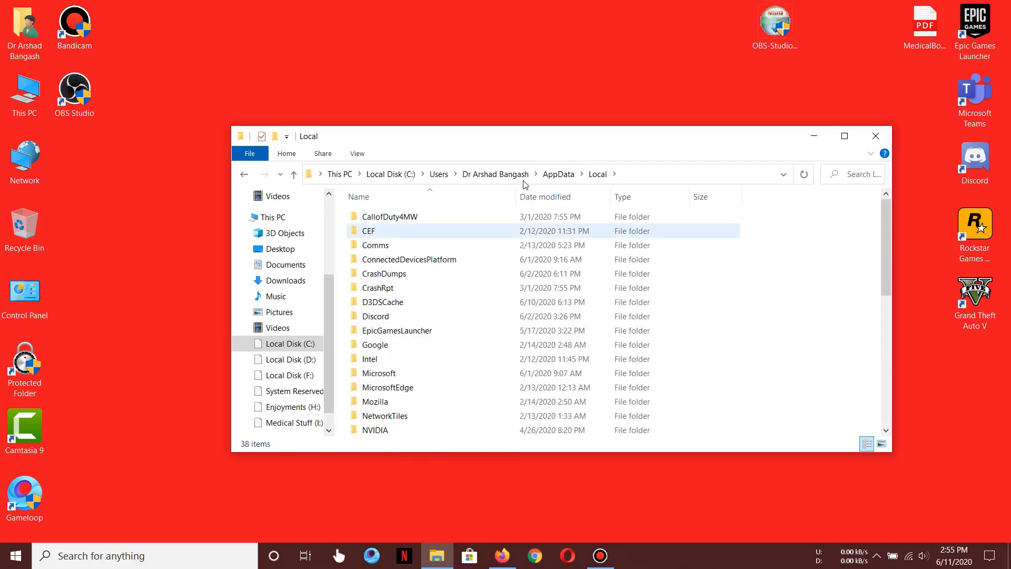
click(557, 174)
double_click(384, 231)
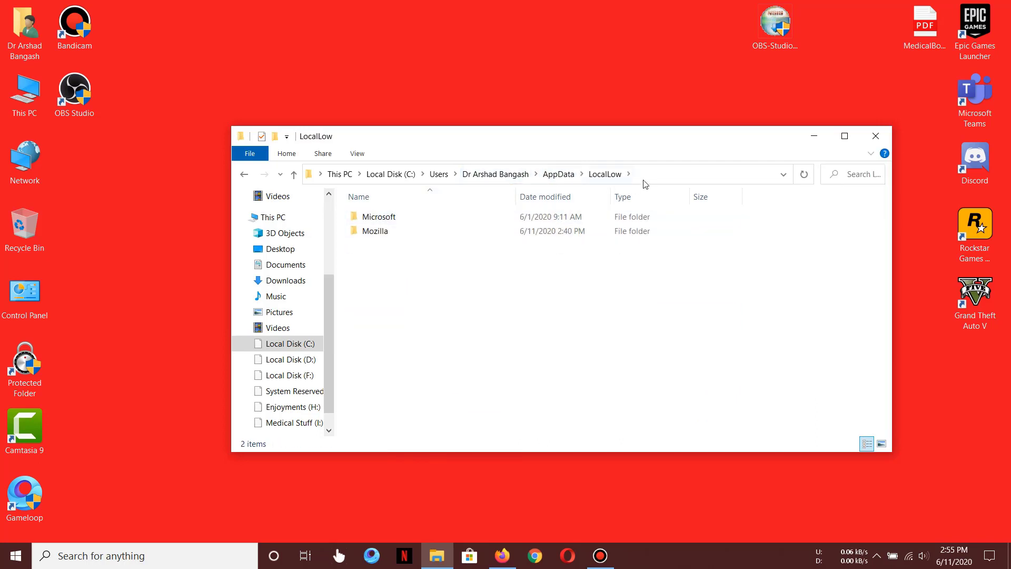
Close the file browser and open the %temp% folder via Run
click(875, 136)
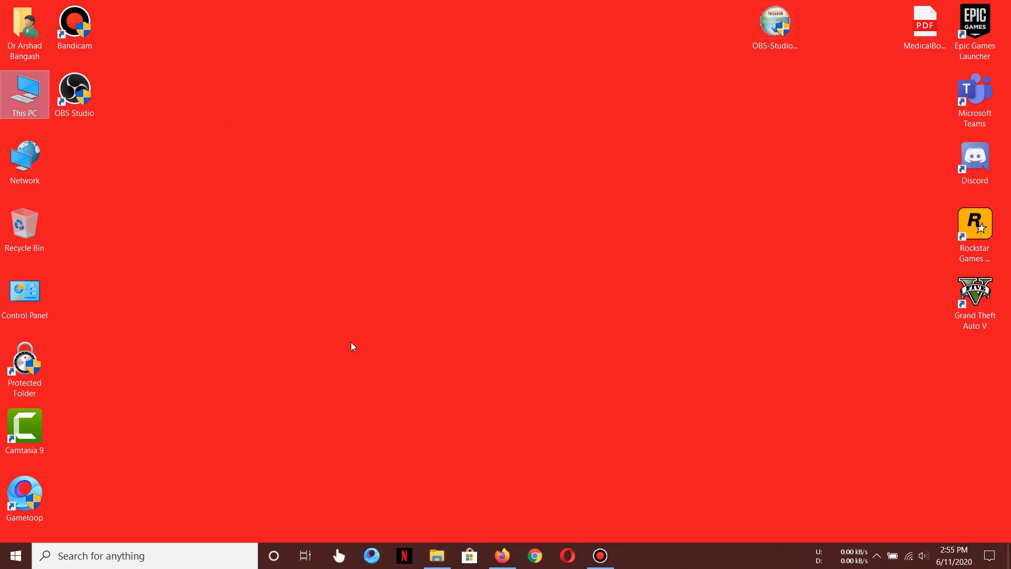
click(150, 549)
text(run)
key(Return)
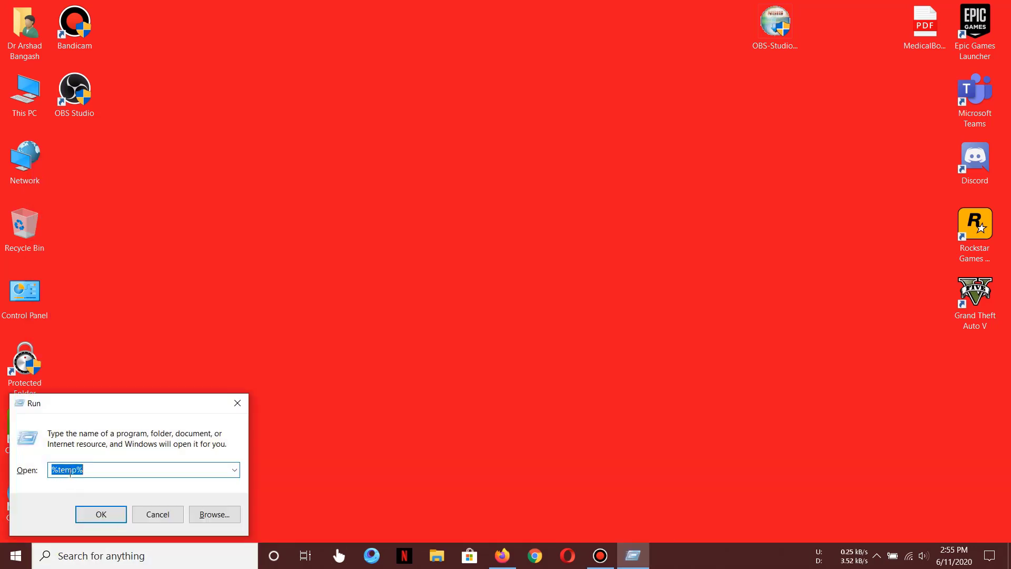
click(101, 514)
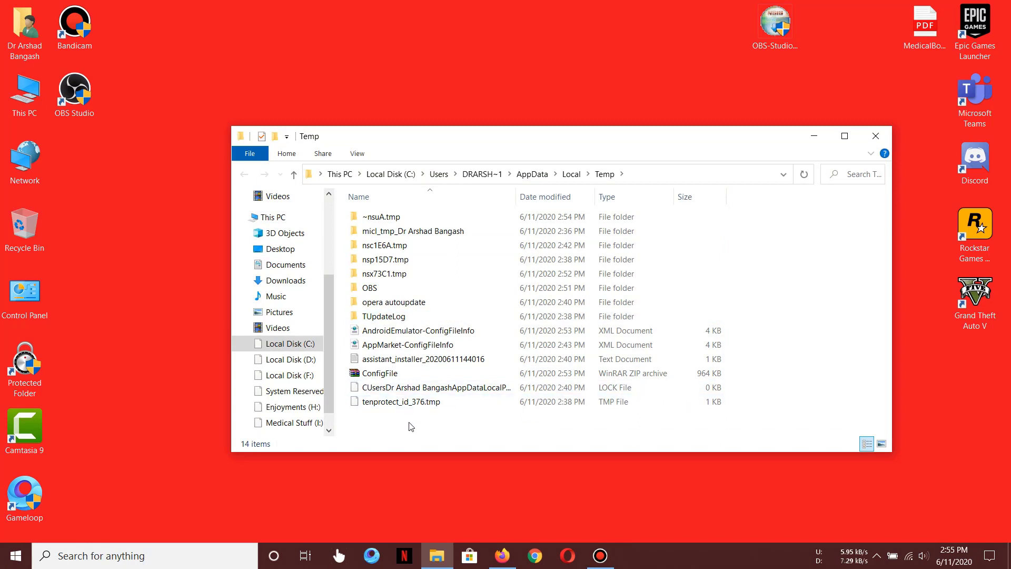
Delete every file in the Temp folder and close its window
key(ctrl+a)
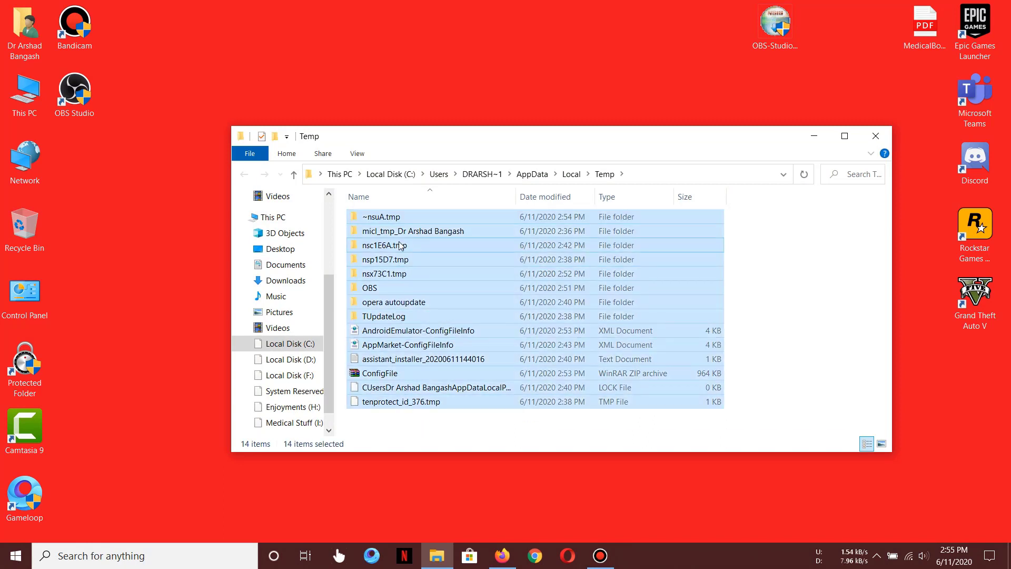
right_click(399, 245)
click(439, 497)
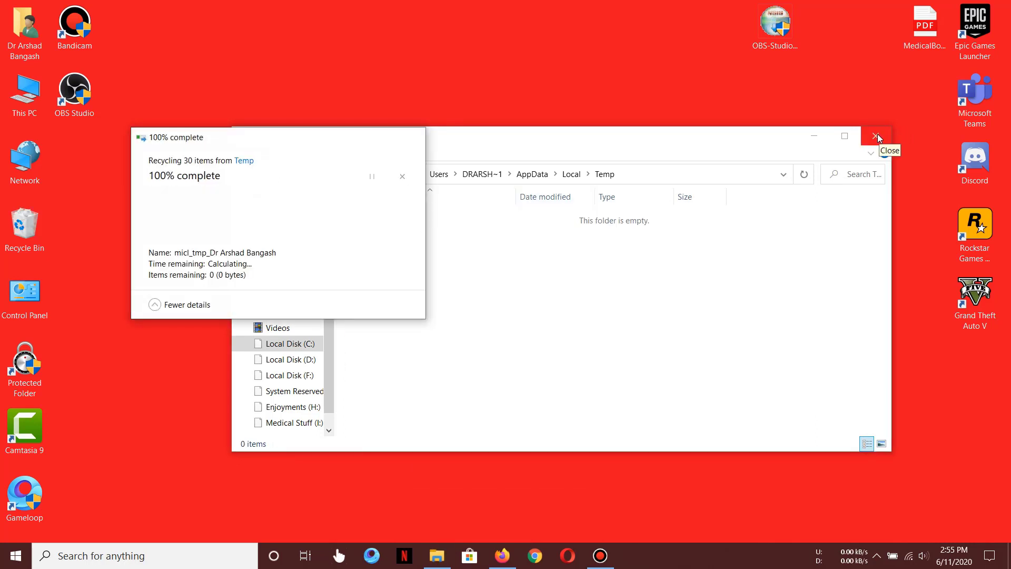
click(878, 136)
Permanently empty the Recycle Bin's 14 items
right_click(28, 226)
click(55, 245)
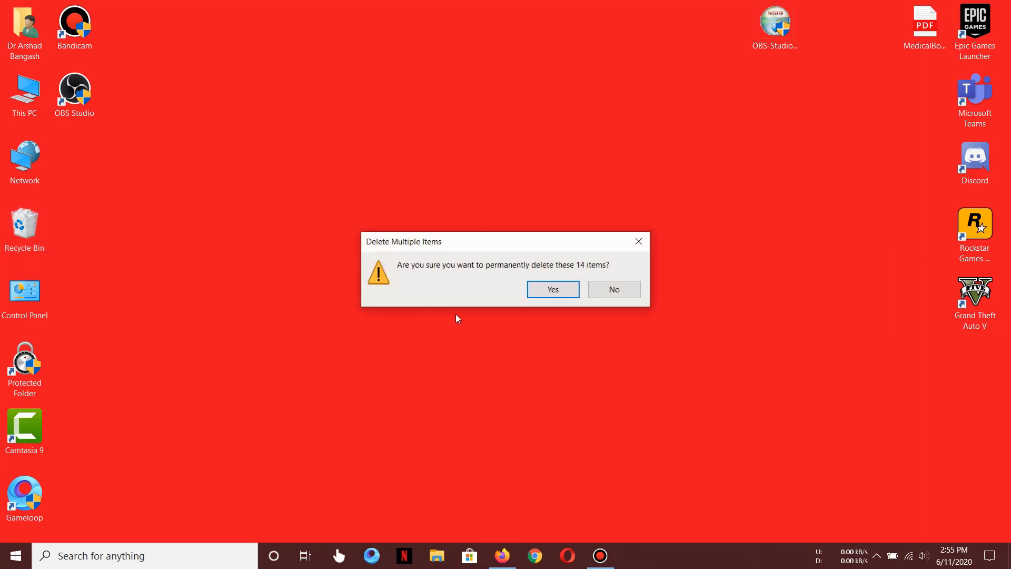
click(544, 292)
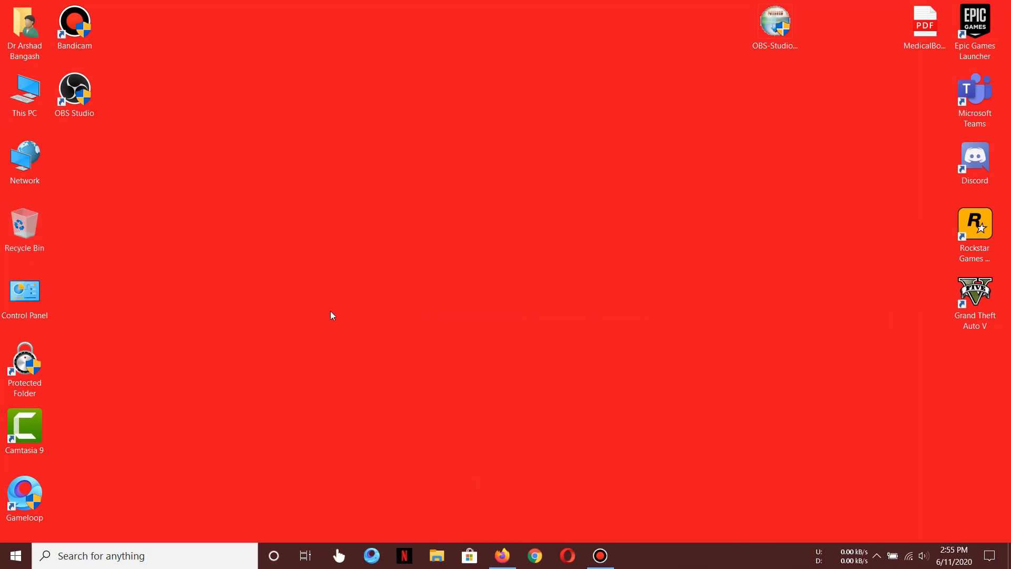
Restore the OBS 24.0.3 GitHub release page, review its Assets, then minimize Firefox
click(502, 555)
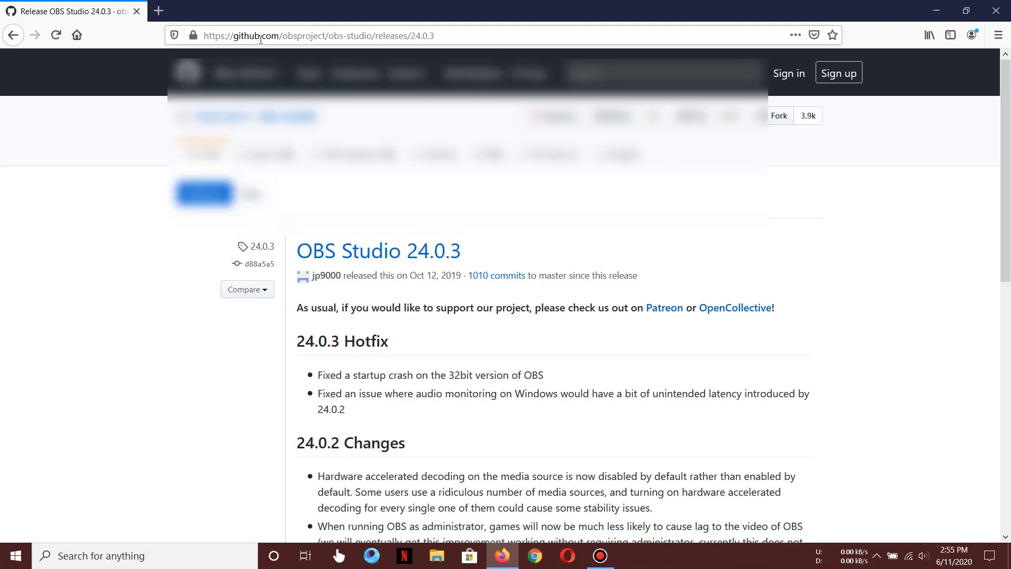
click(336, 36)
click(101, 157)
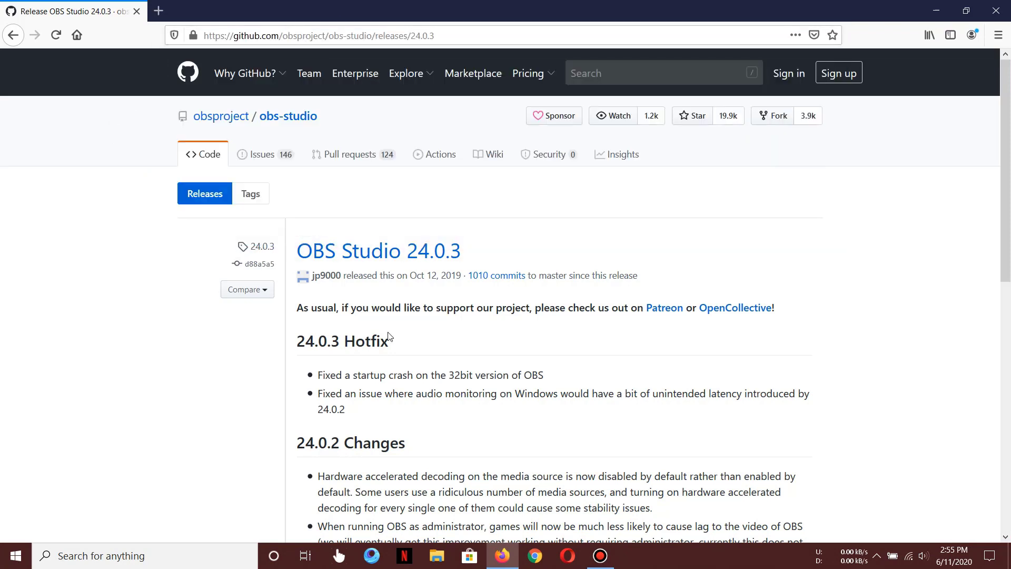
scroll(361, 214, down, 2)
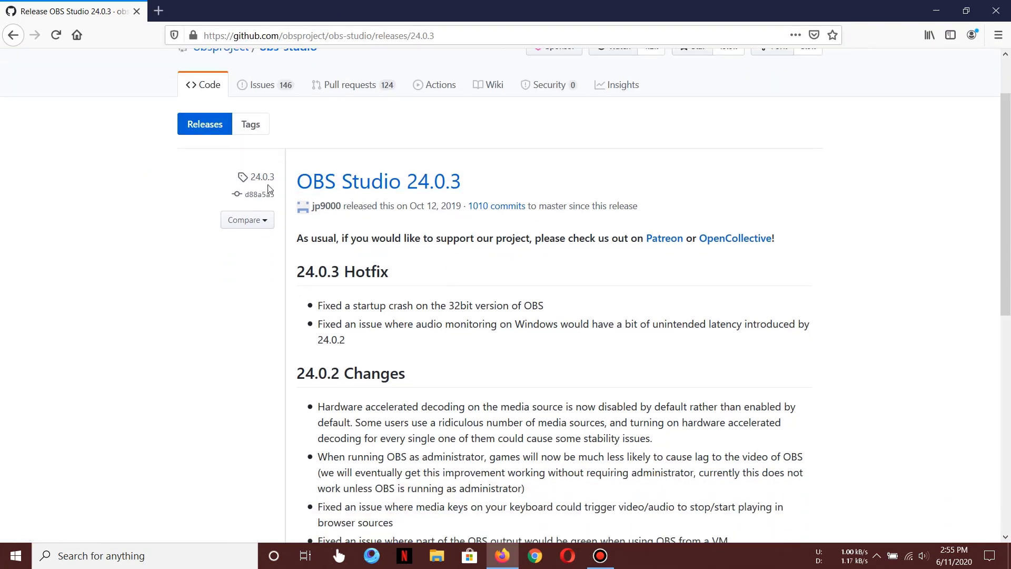
scroll(386, 271, down, 4)
scroll(395, 285, down, 2)
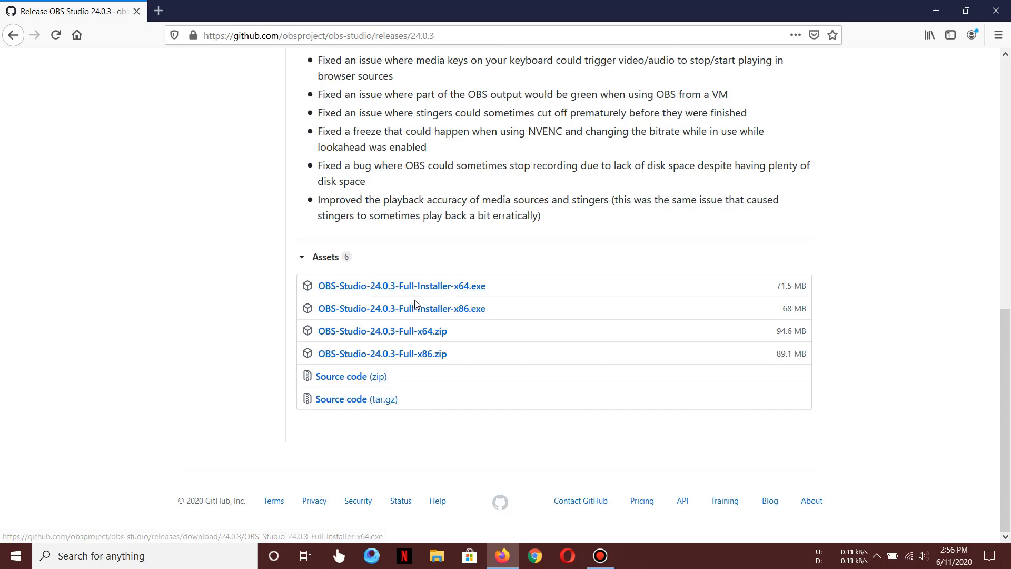
click(935, 11)
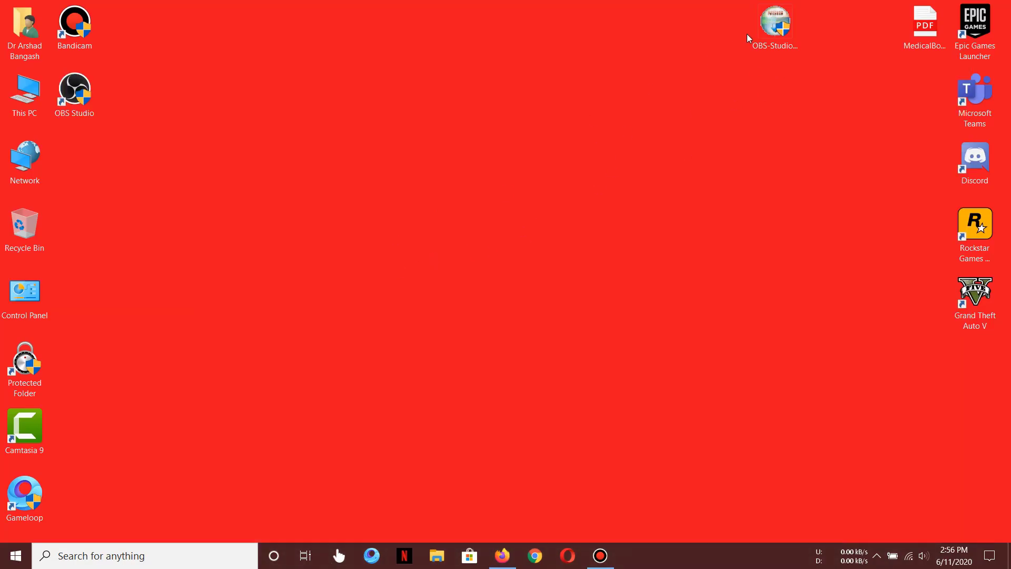
Run the OBS Studio 24.0.3 installer with default options, dismissing the Intel RealSense splash
click(769, 27)
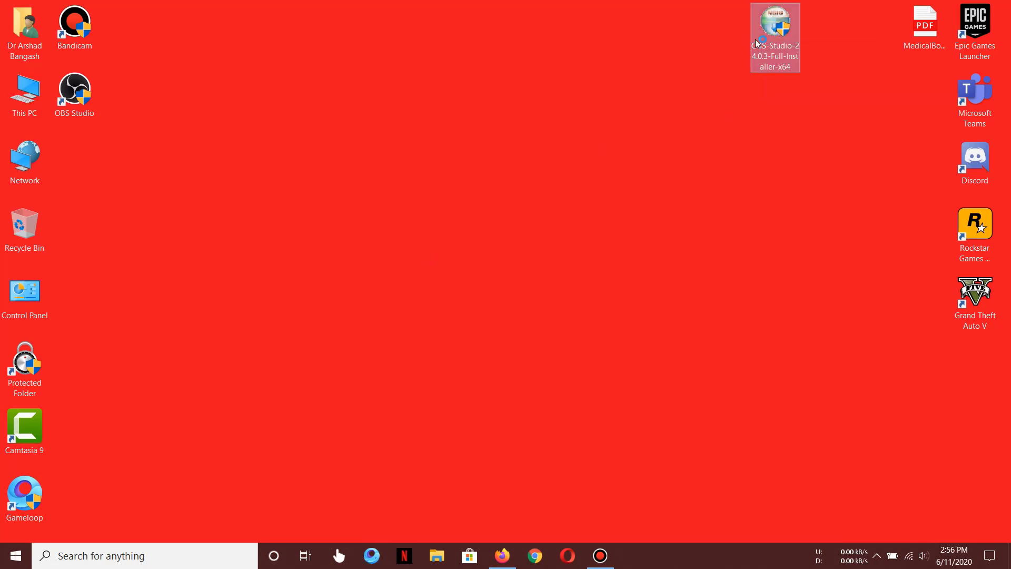
double_click(757, 43)
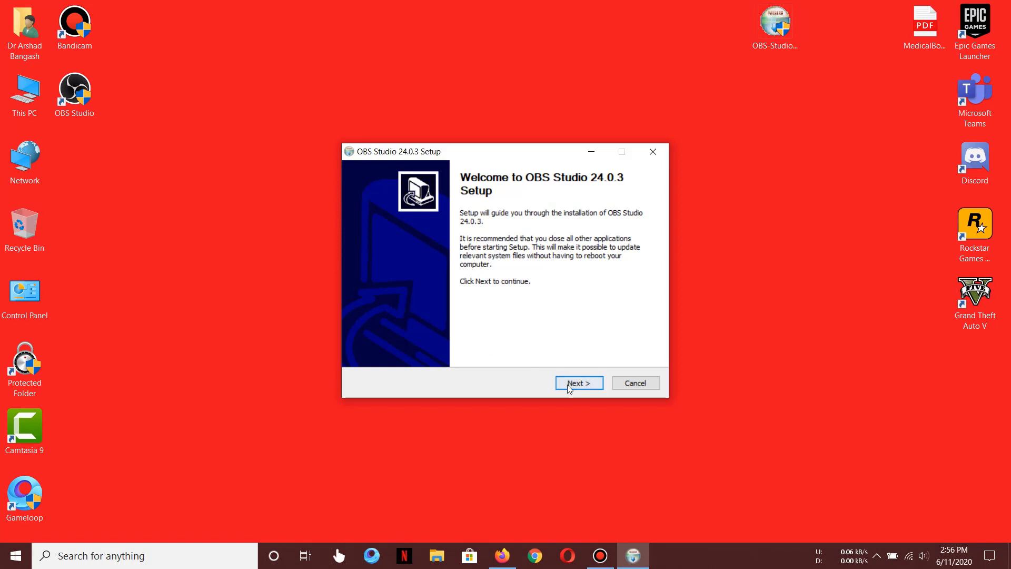
click(567, 384)
click(567, 385)
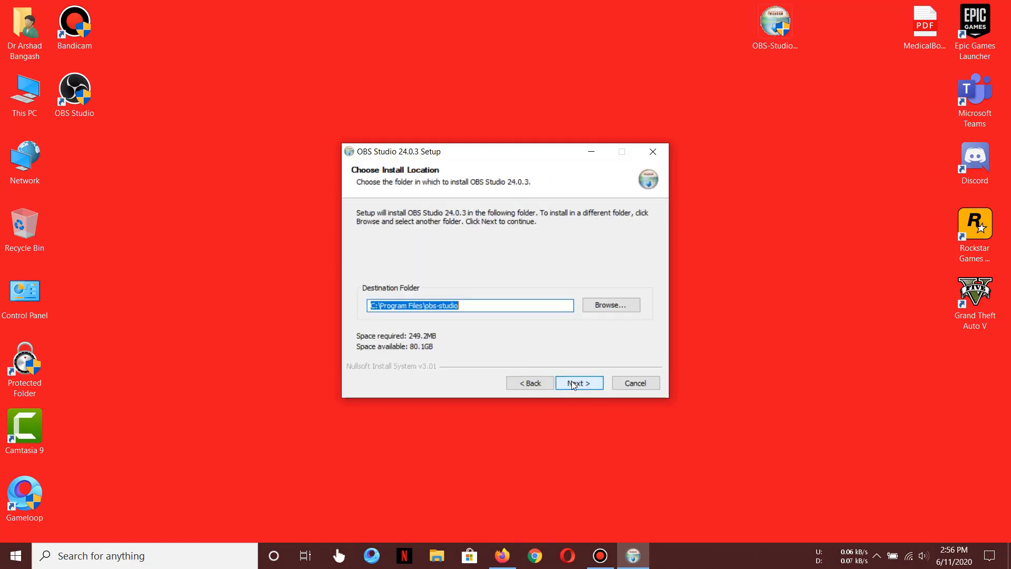
click(571, 382)
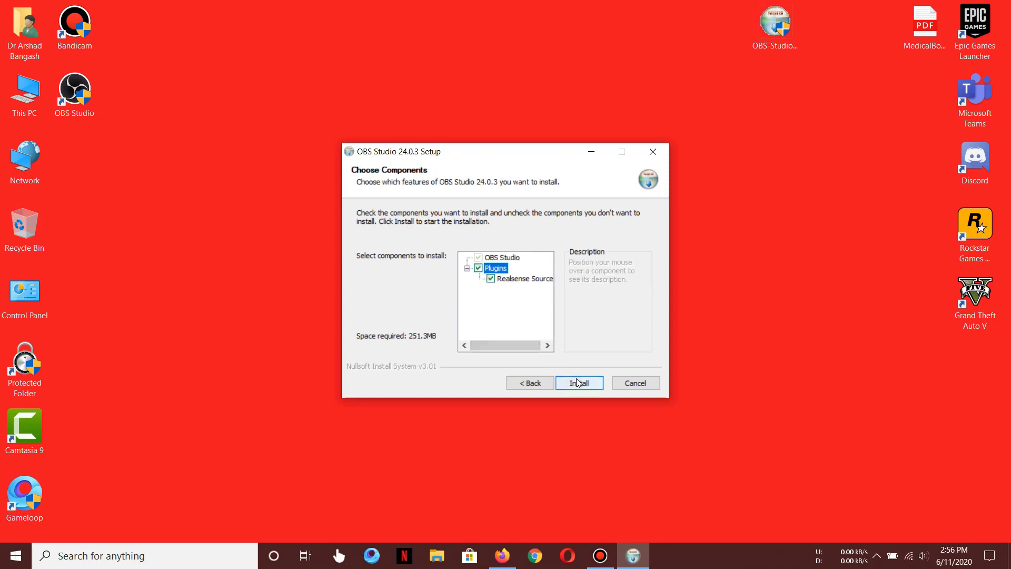
click(579, 383)
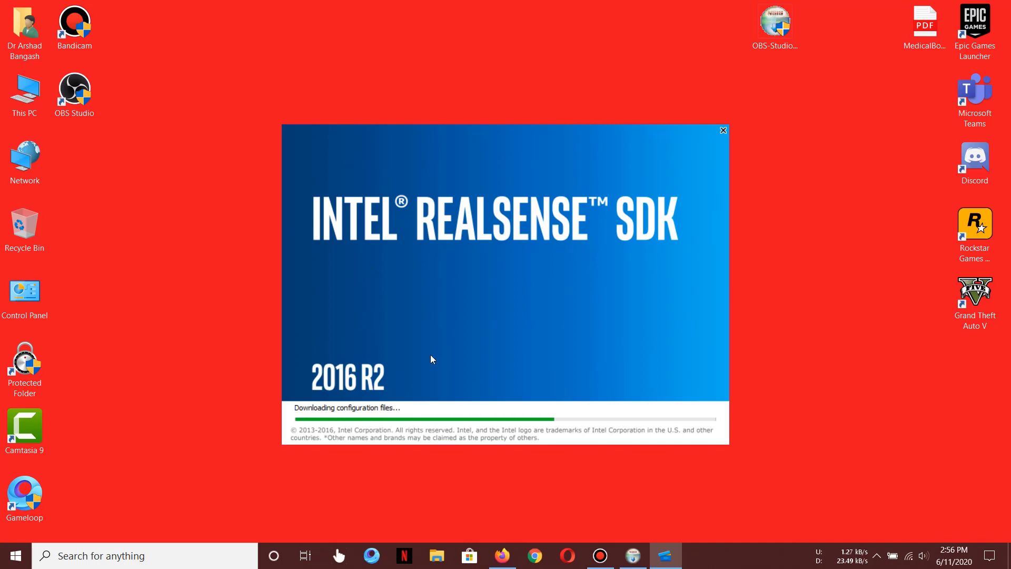
click(723, 131)
click(572, 382)
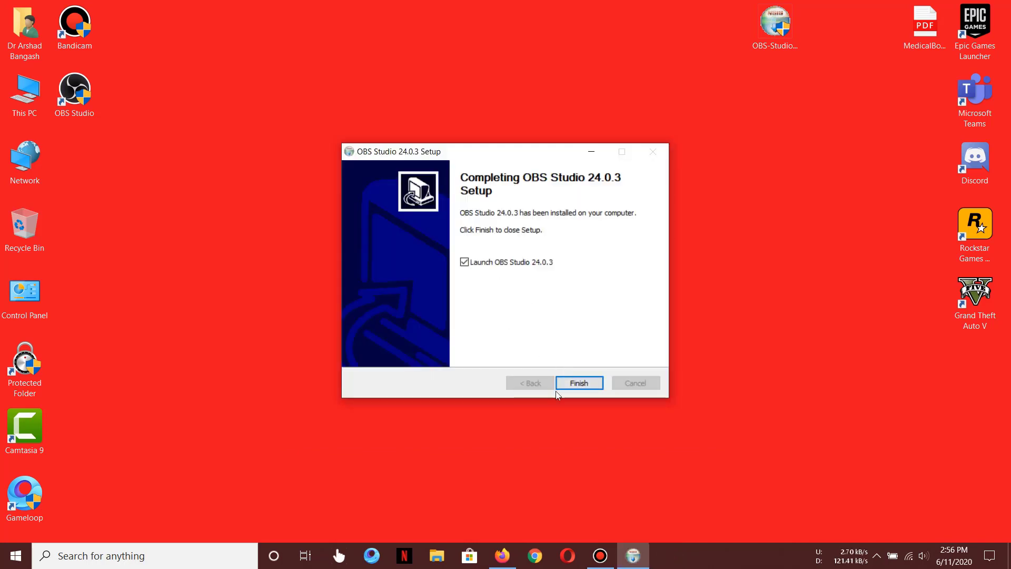
Finish setup, run the Auto-Configuration Wizard, skip the 25.0.8 update, and apply settings
click(575, 382)
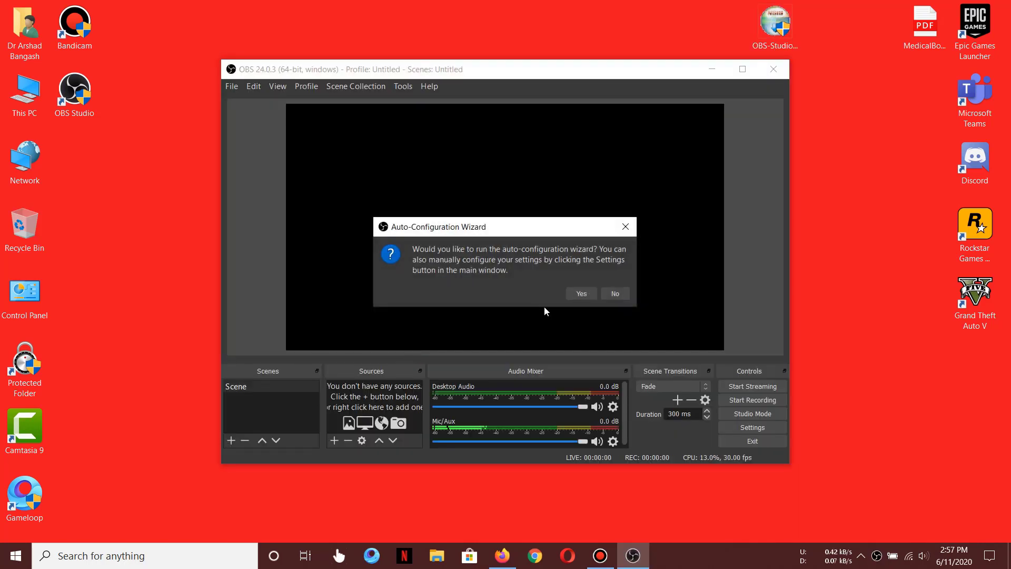
click(573, 293)
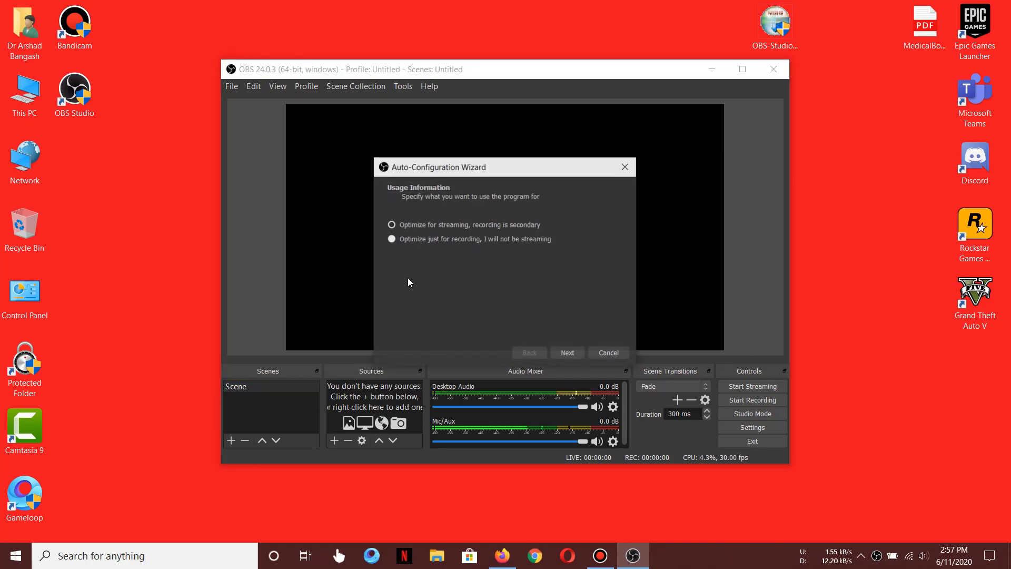
click(556, 351)
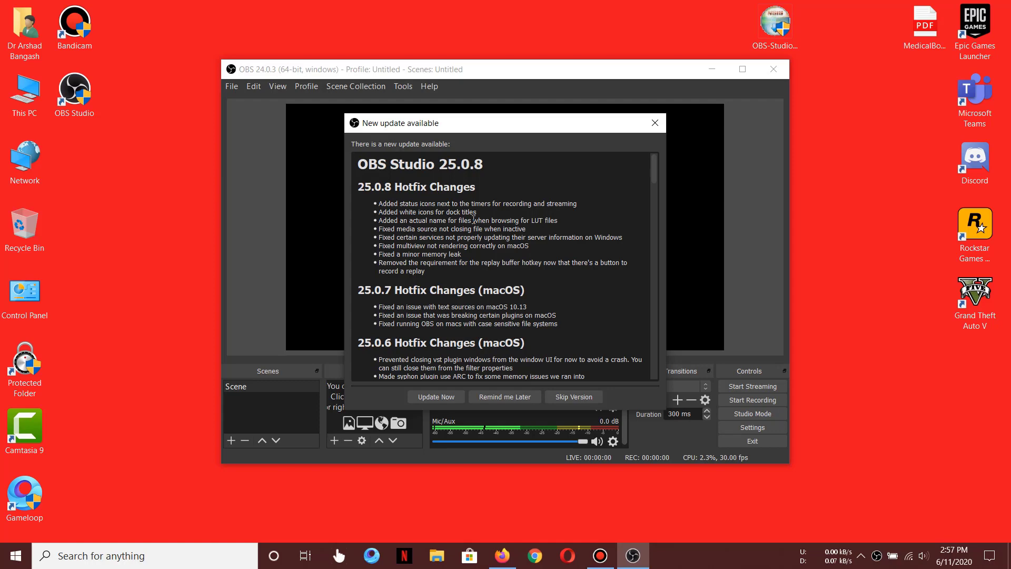
click(573, 397)
click(562, 353)
click(560, 352)
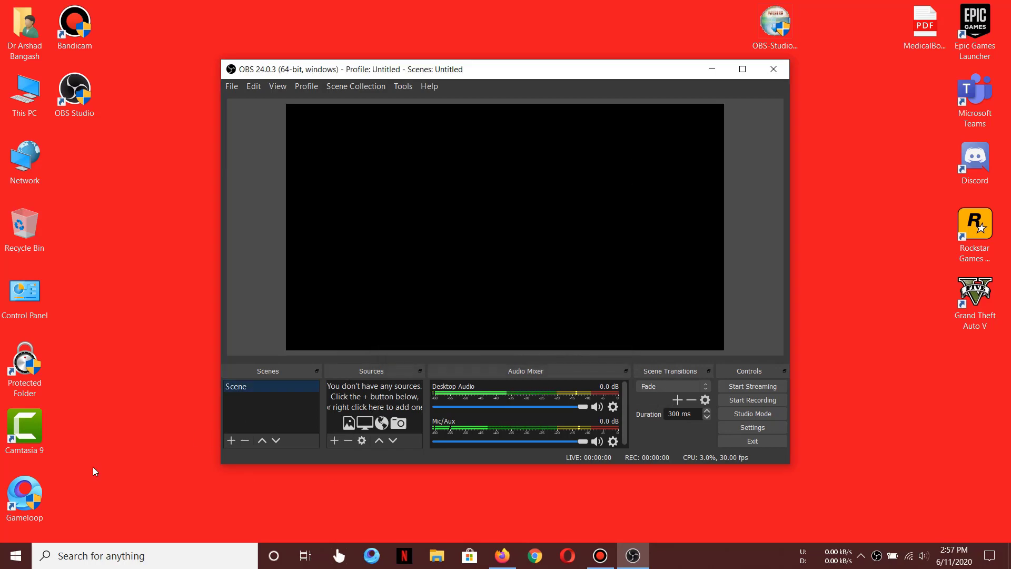
Launch PUBG Mobile from Gameloop, close the launcher, and switch back to OBS Studio
double_click(18, 504)
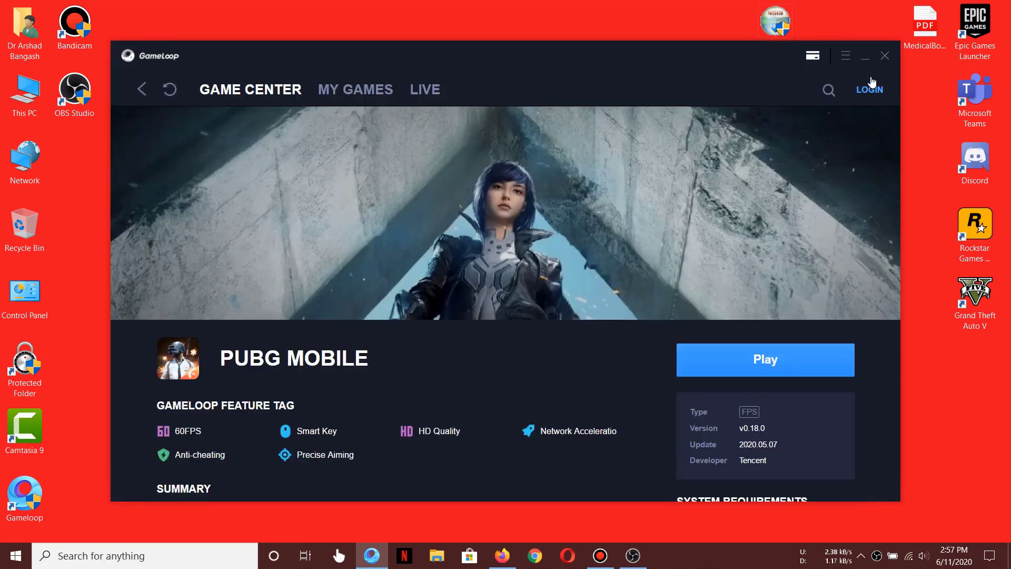
click(885, 57)
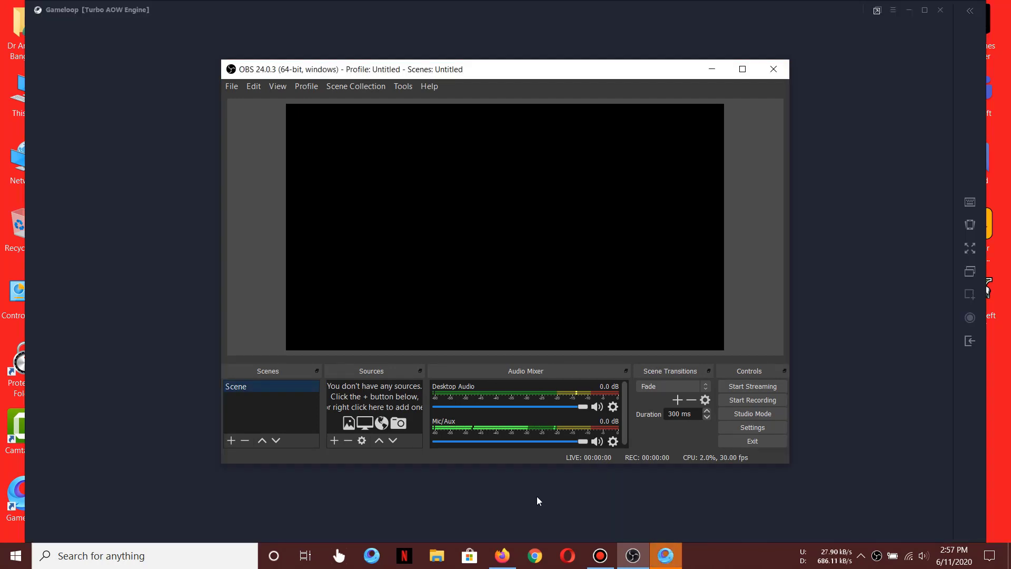
click(665, 556)
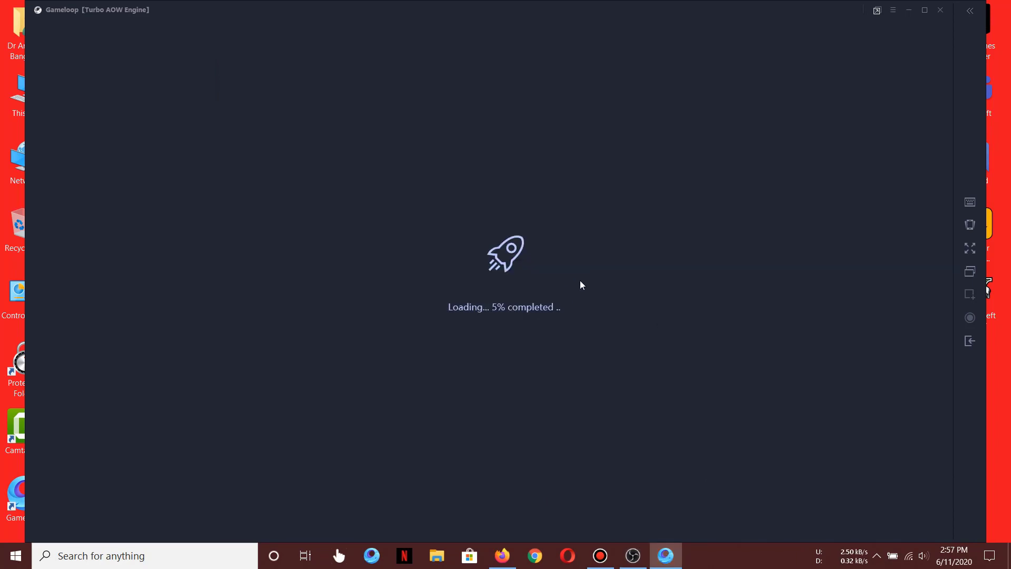
click(632, 556)
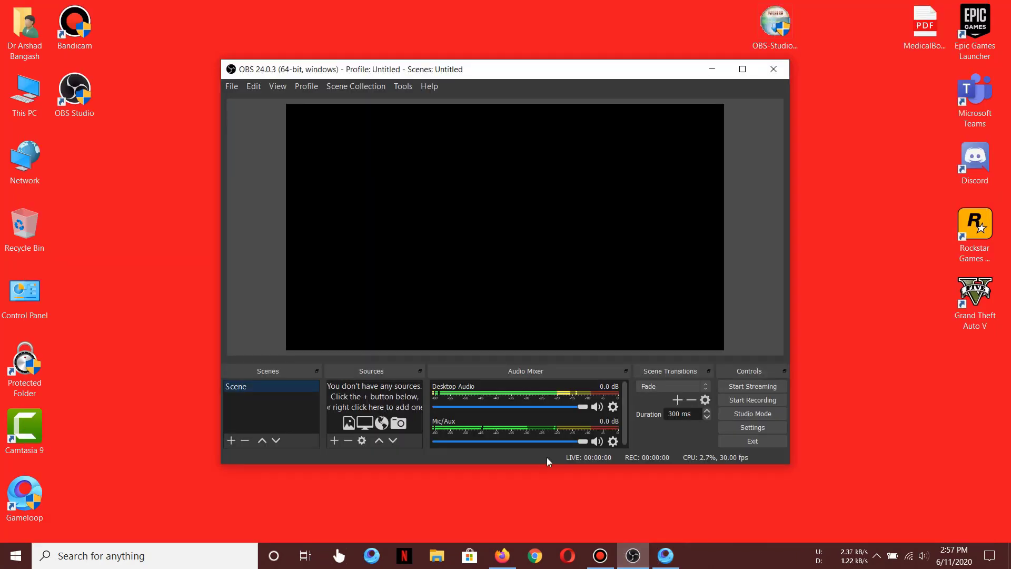
Create a new Game Capture source in the current scene
click(331, 436)
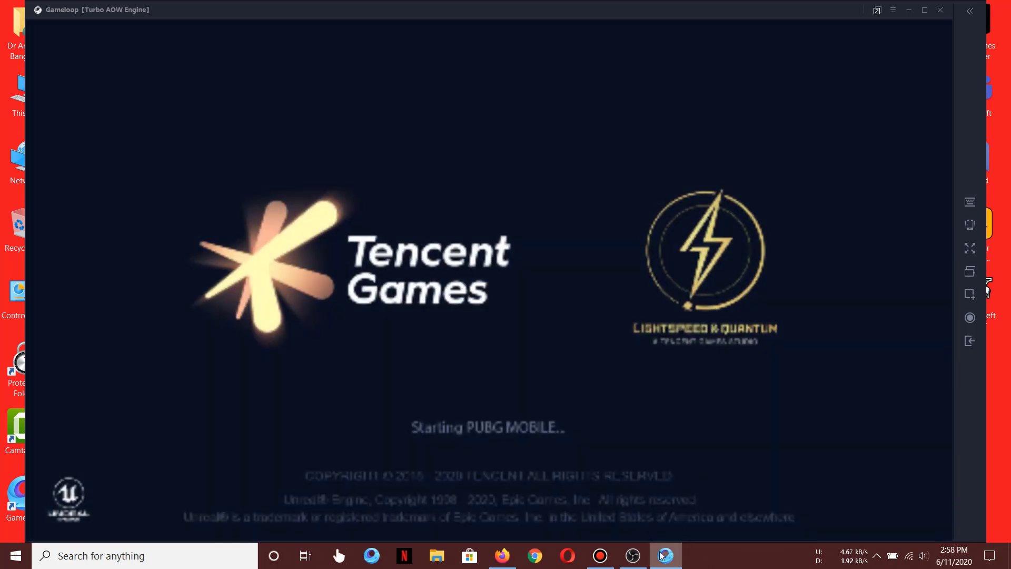
click(633, 555)
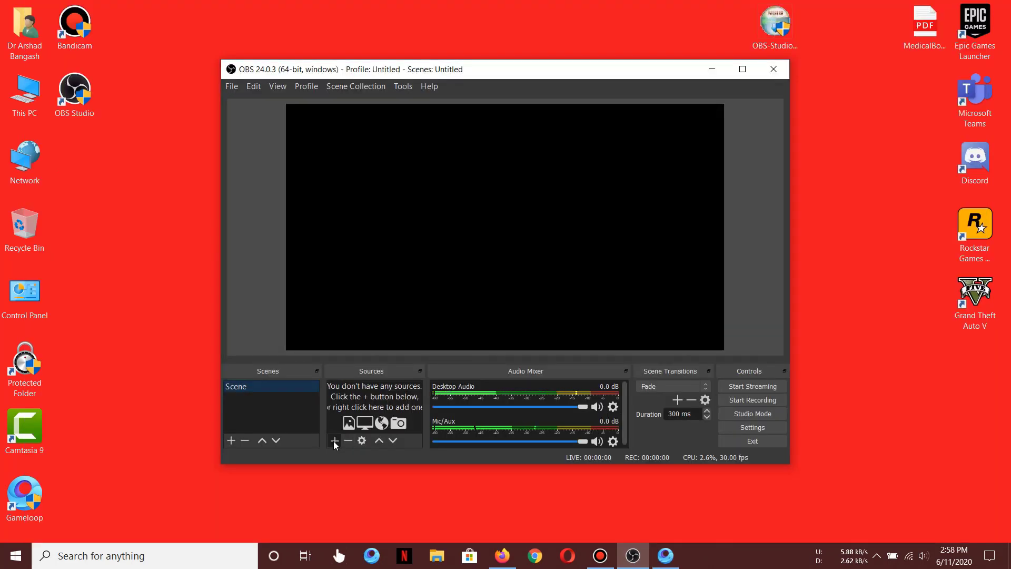
click(333, 440)
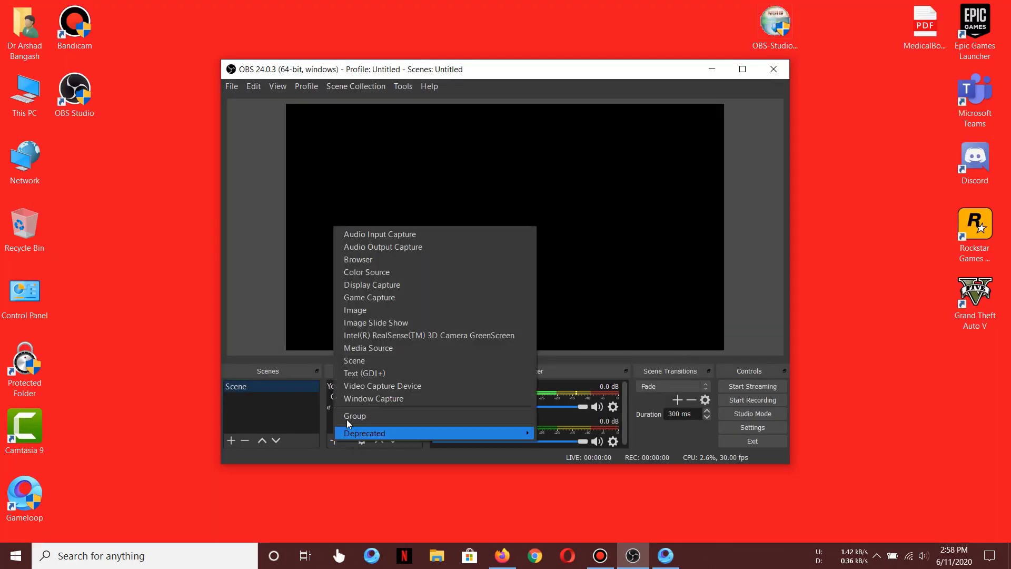
click(370, 298)
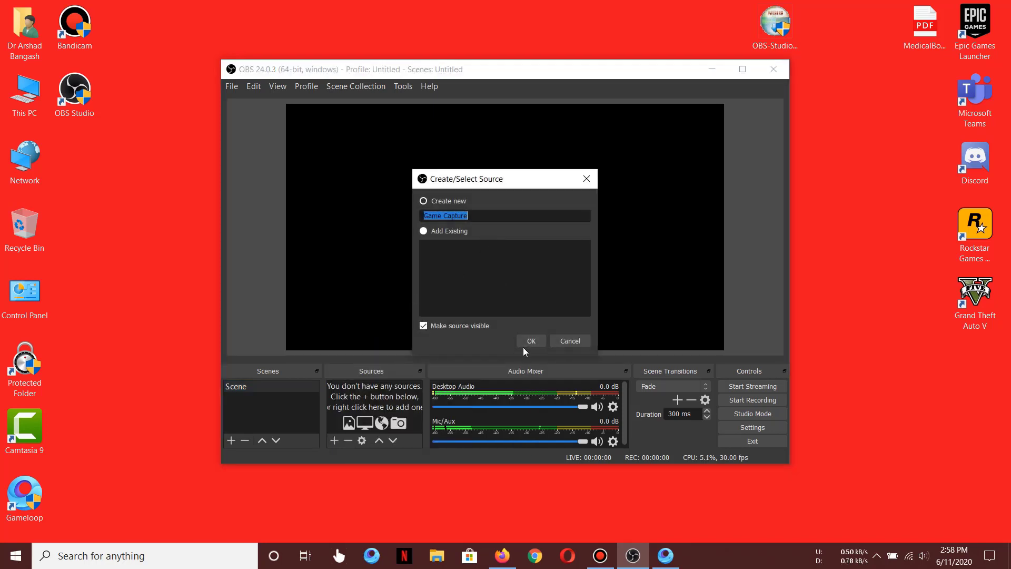
click(524, 344)
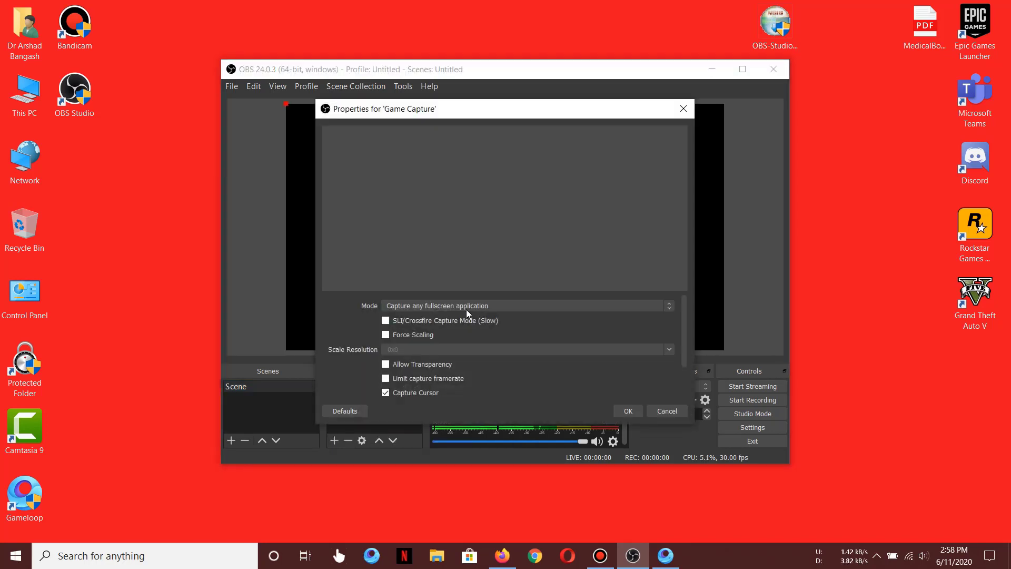
Set the Game Capture mode to capture the specific AndroidEmulator Gameloop window
click(417, 307)
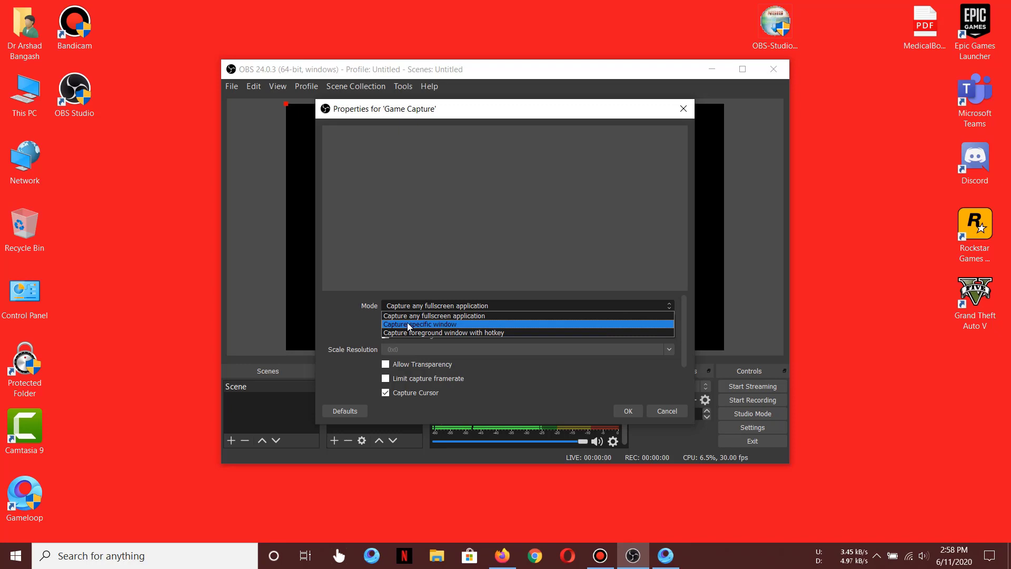
click(408, 325)
click(441, 276)
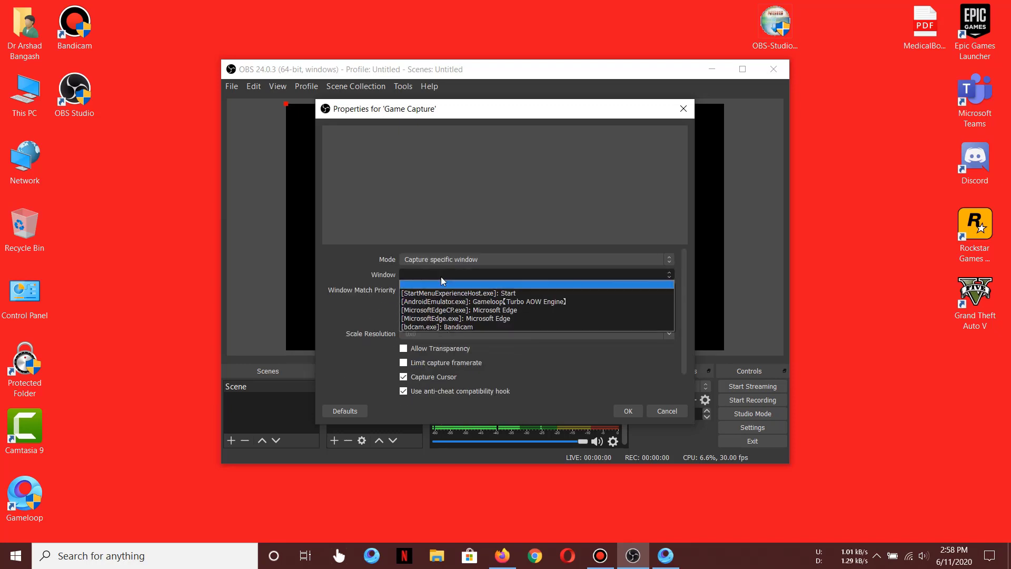
click(511, 303)
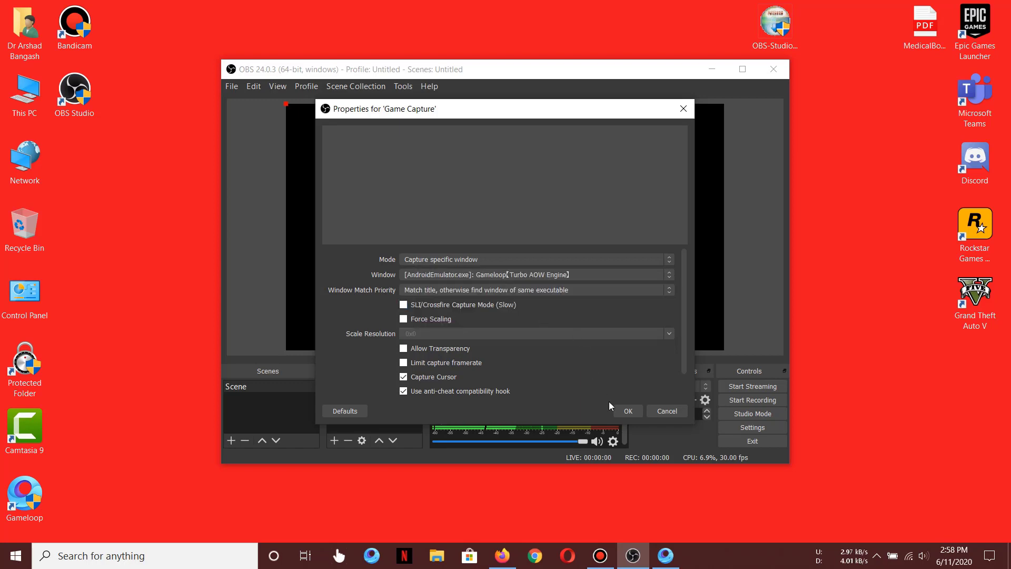
click(630, 411)
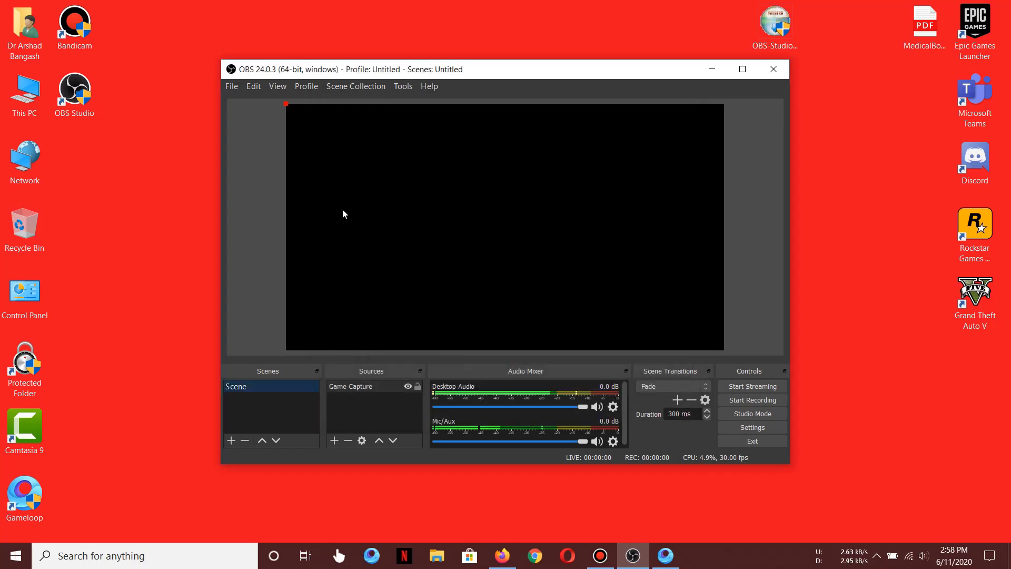
Shift the captured PUBG Mobile image slightly and stretch it to the preview's corner
click(665, 555)
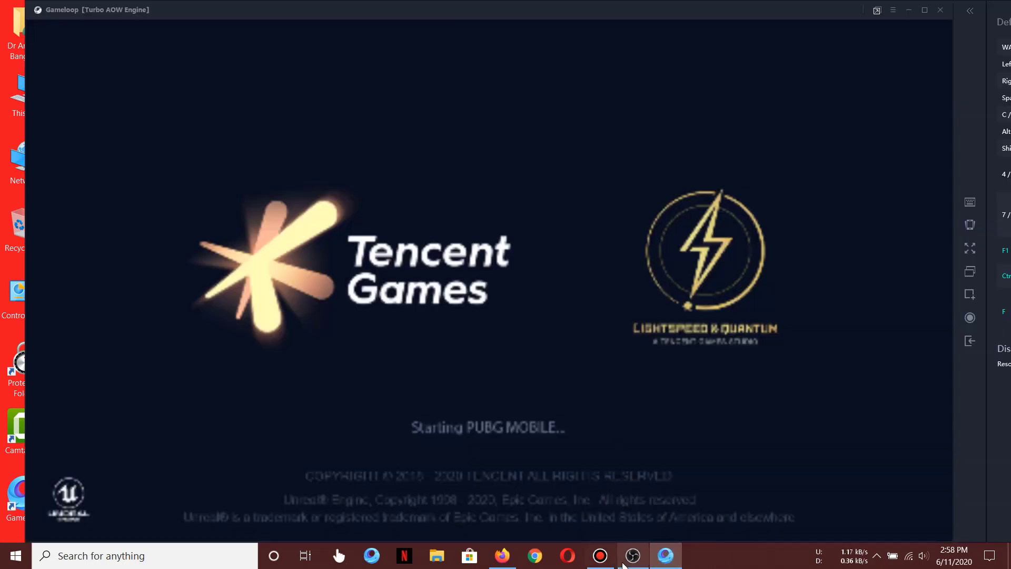
click(633, 555)
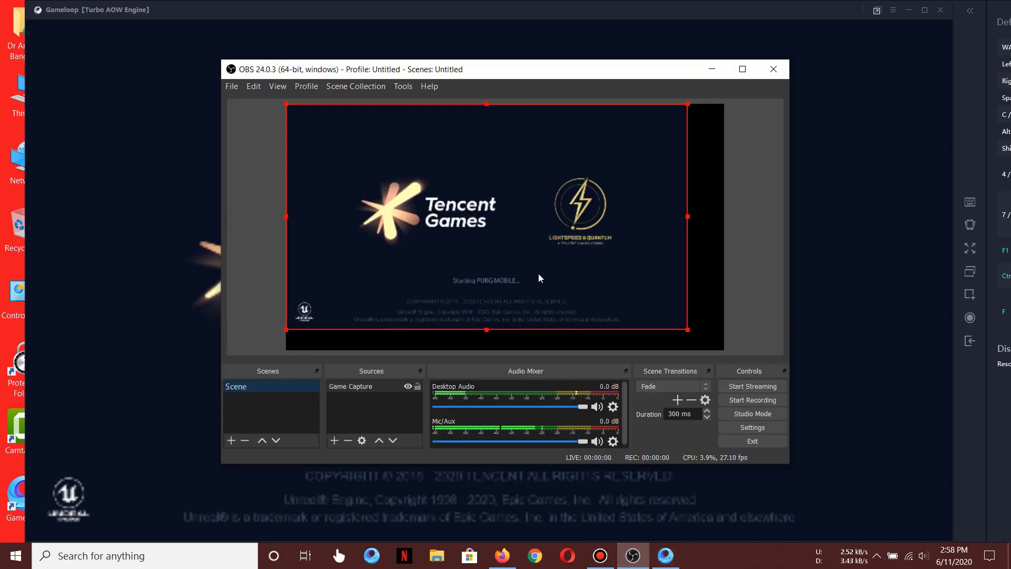
click(648, 557)
click(645, 556)
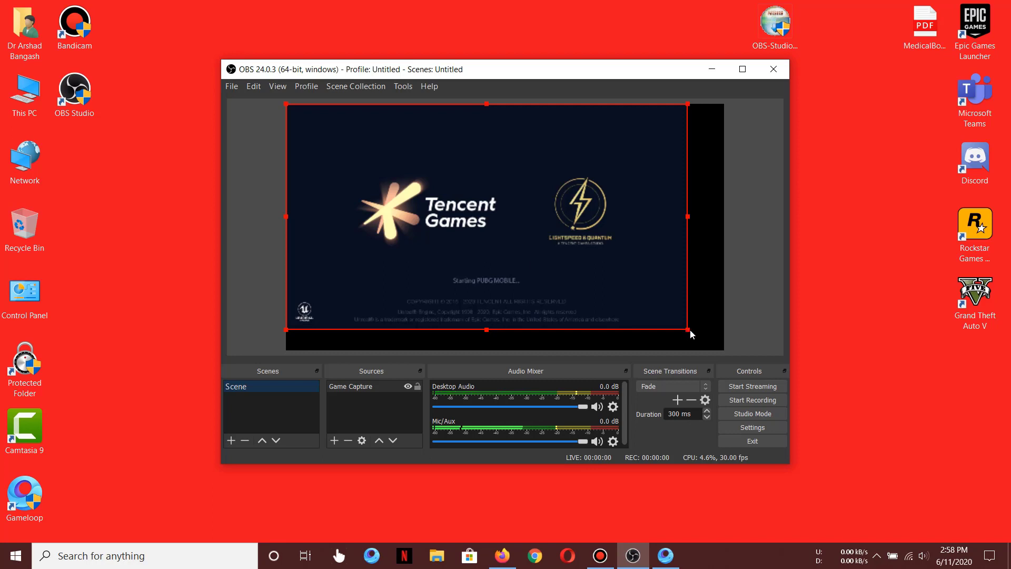
drag(680, 333, 686, 342)
drag(687, 331, 722, 350)
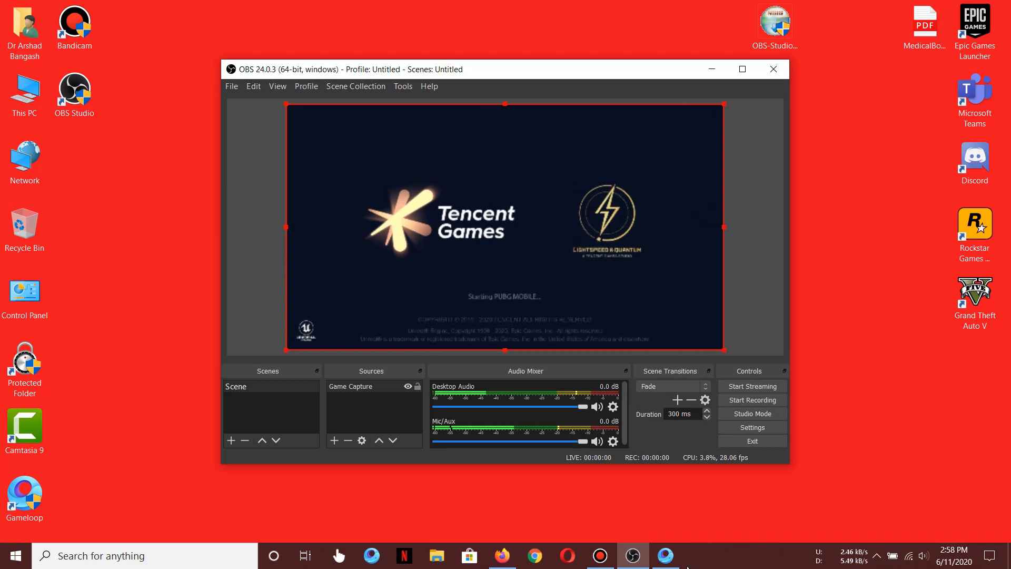
Bring OBS in front of Gameloop and move its window further right
click(665, 555)
click(640, 558)
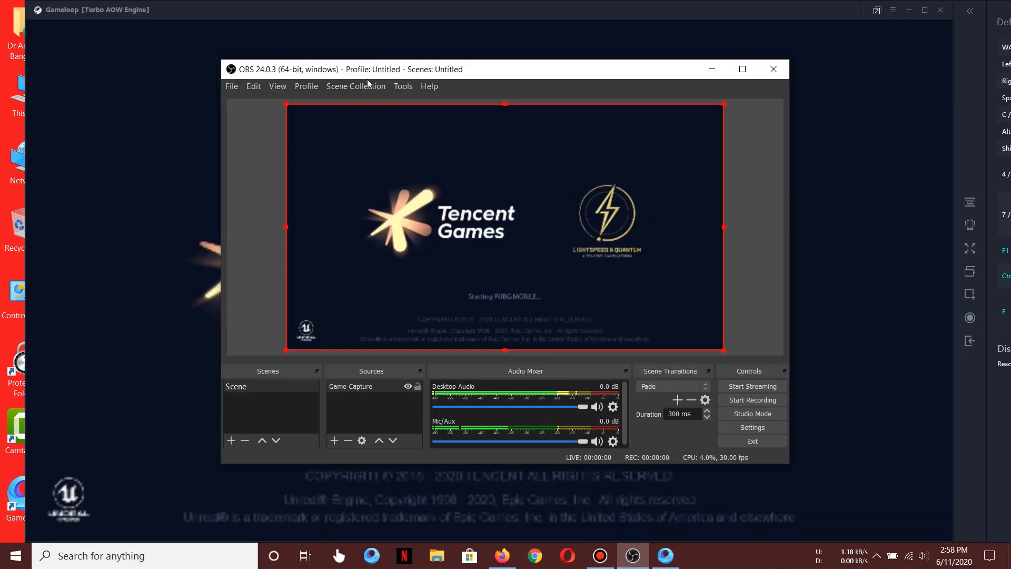
drag(338, 65, 506, 69)
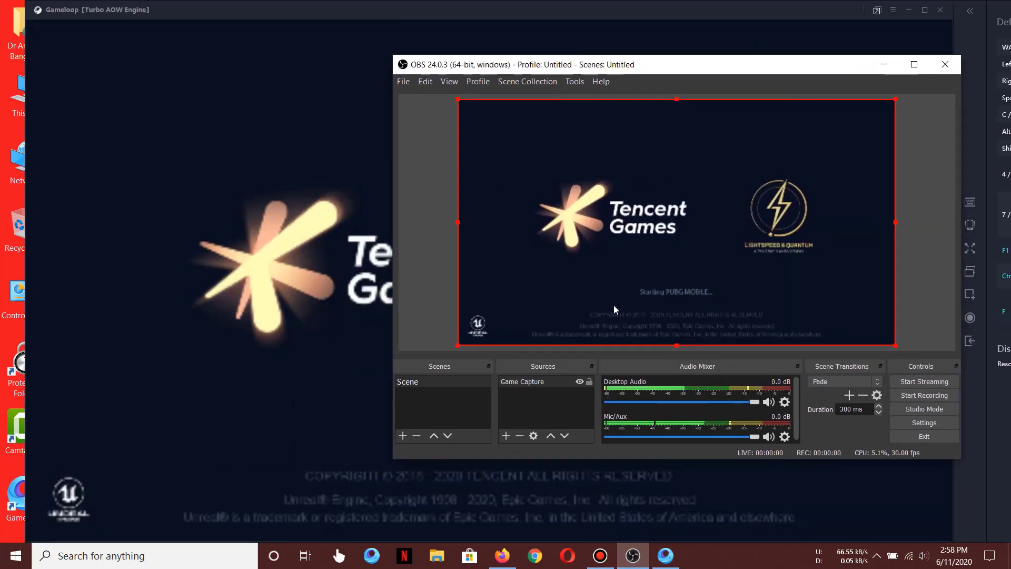